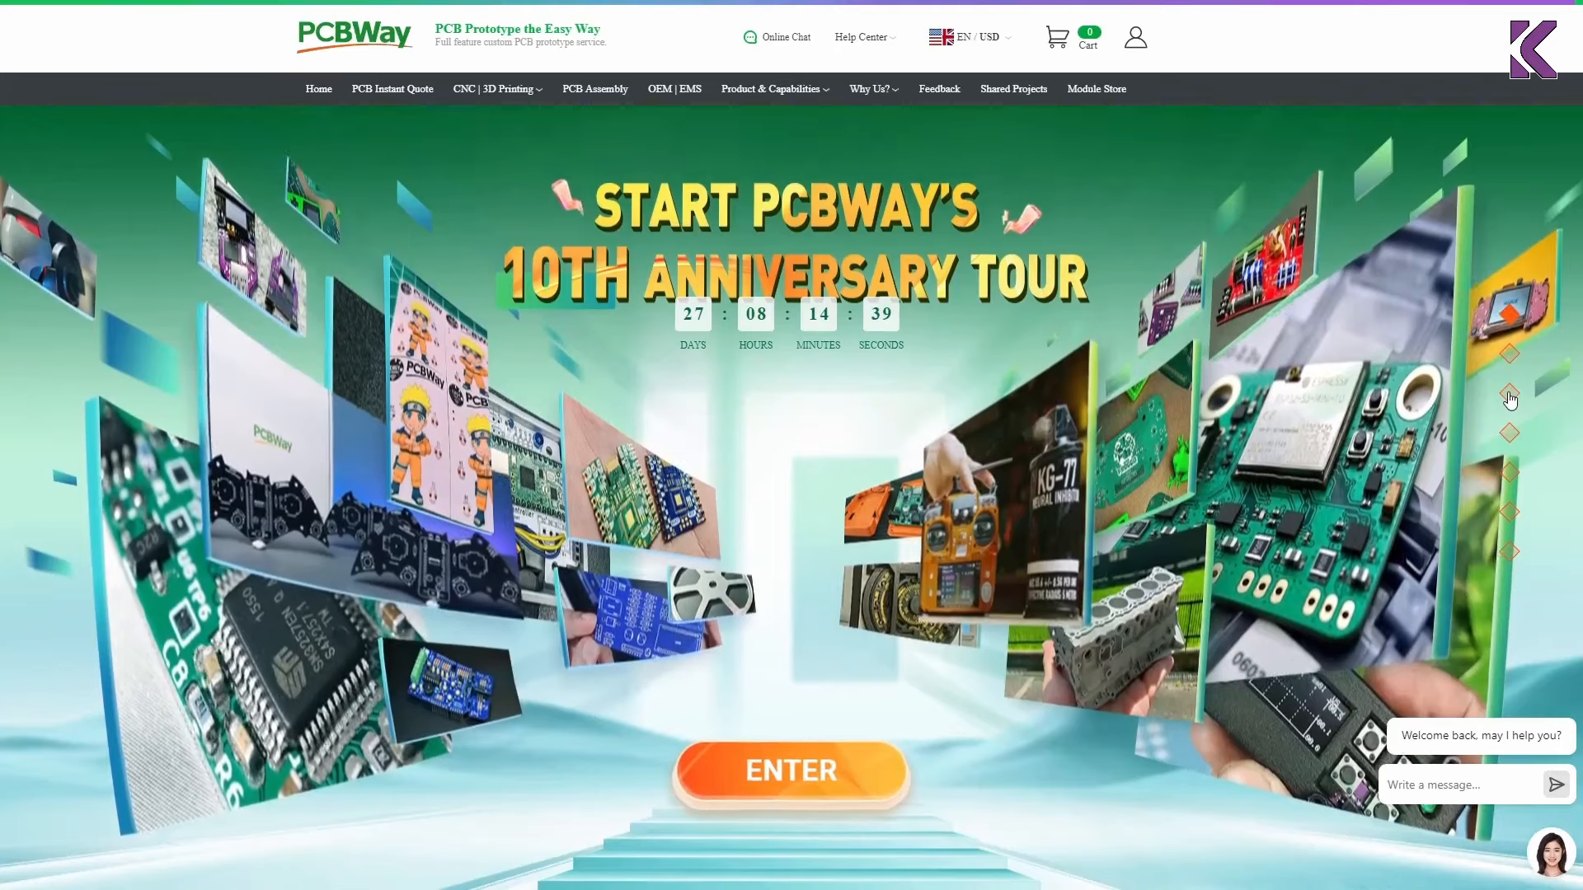
Step: Look through the anniversary page's Exclusive Coupons, Badge and Video, Badge Charity Sale and Unboxing Blind Boxes sections
left_click(1509, 394)
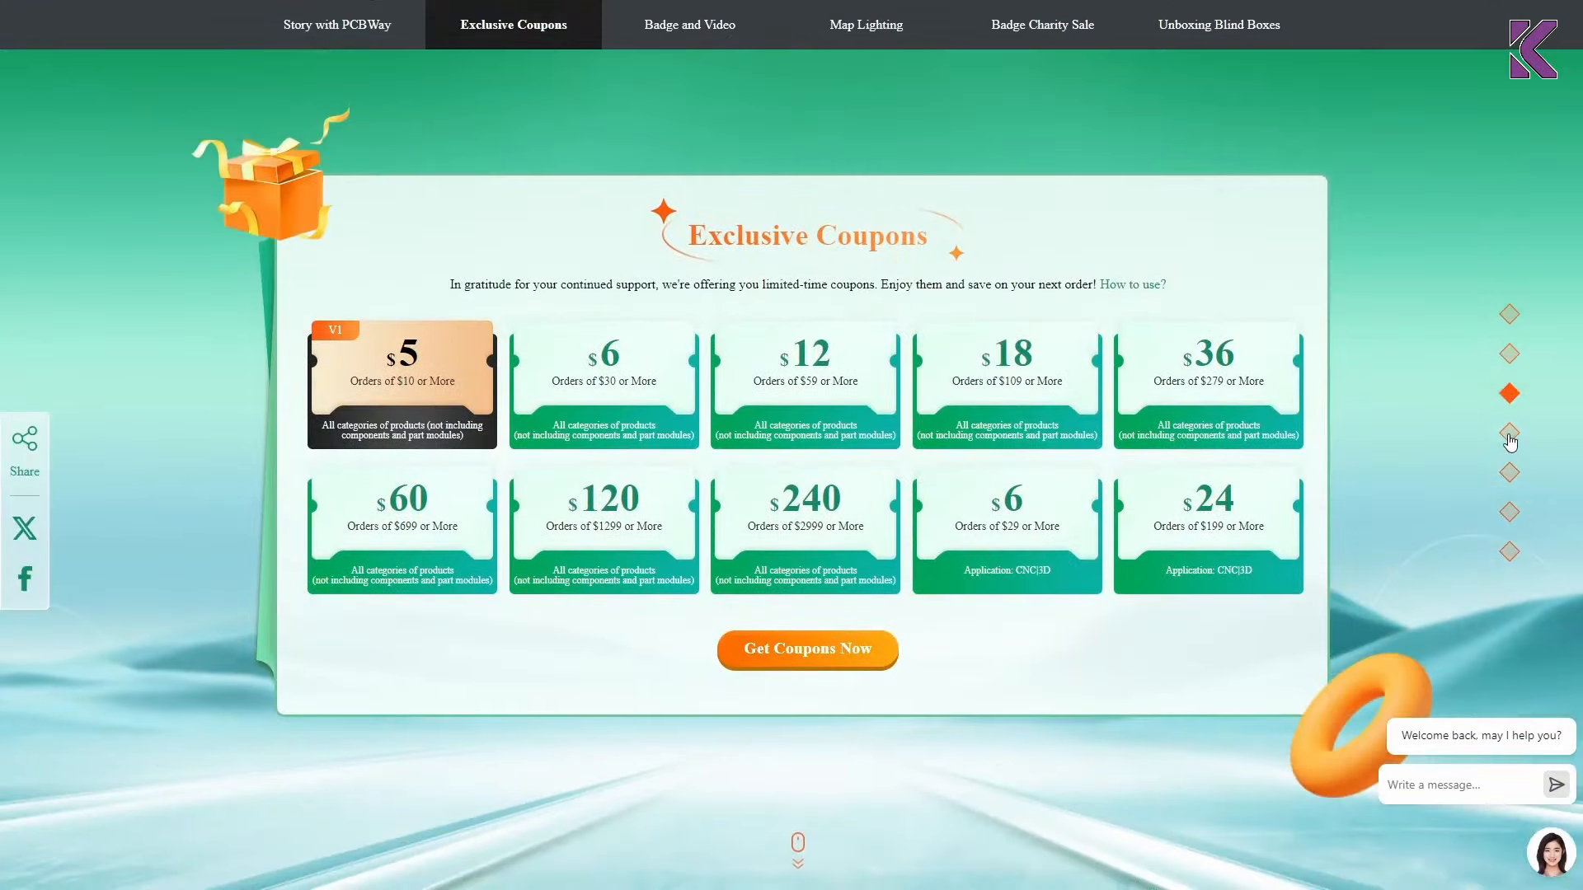
left_click(1509, 433)
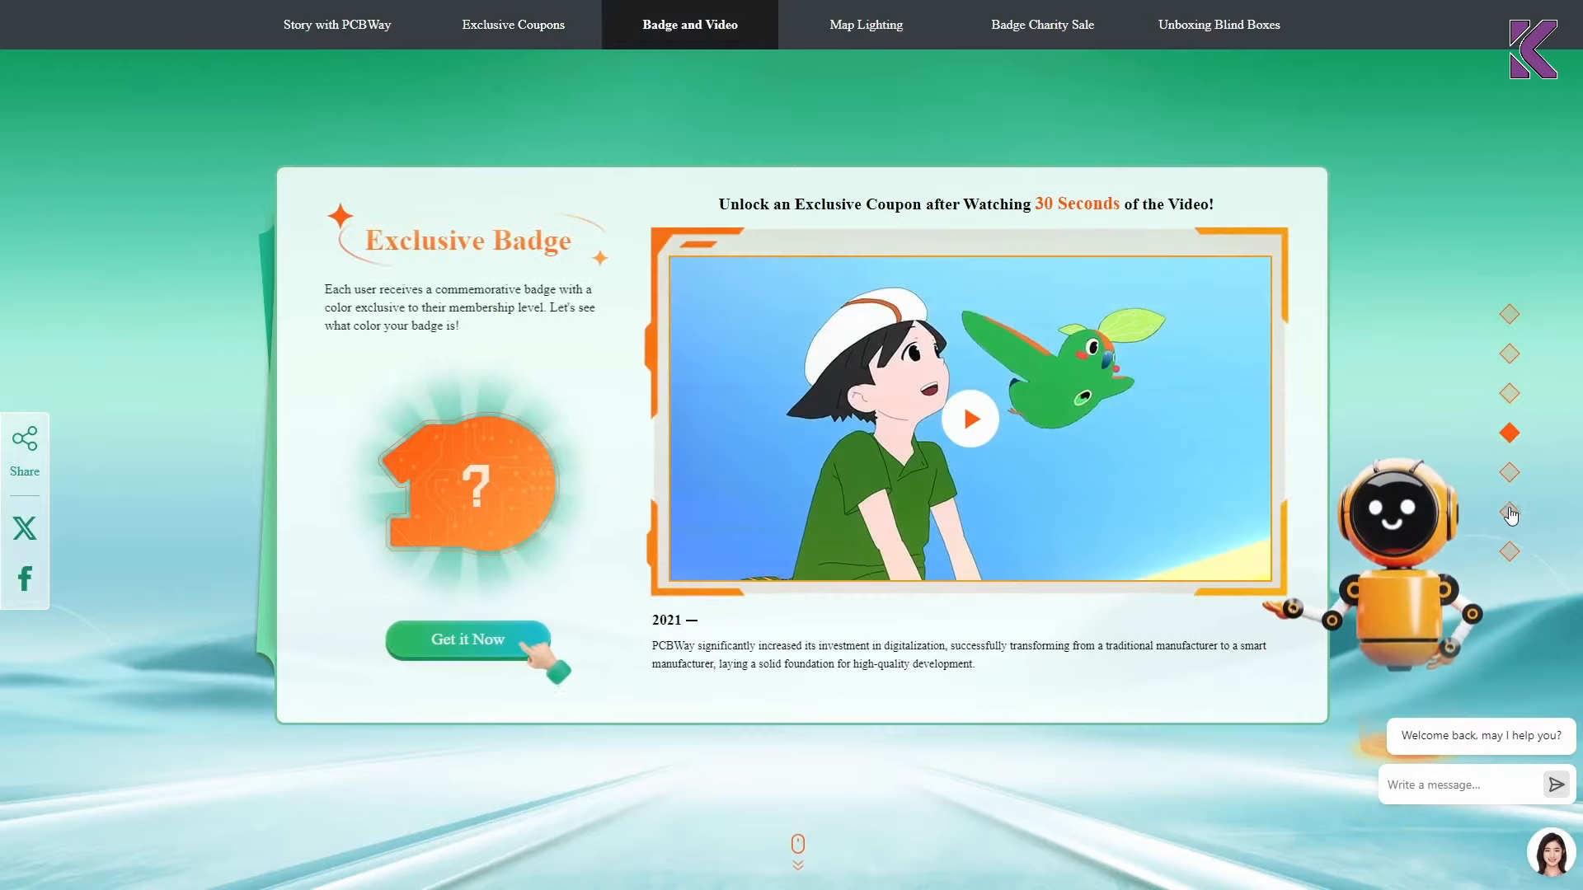
left_click(1509, 513)
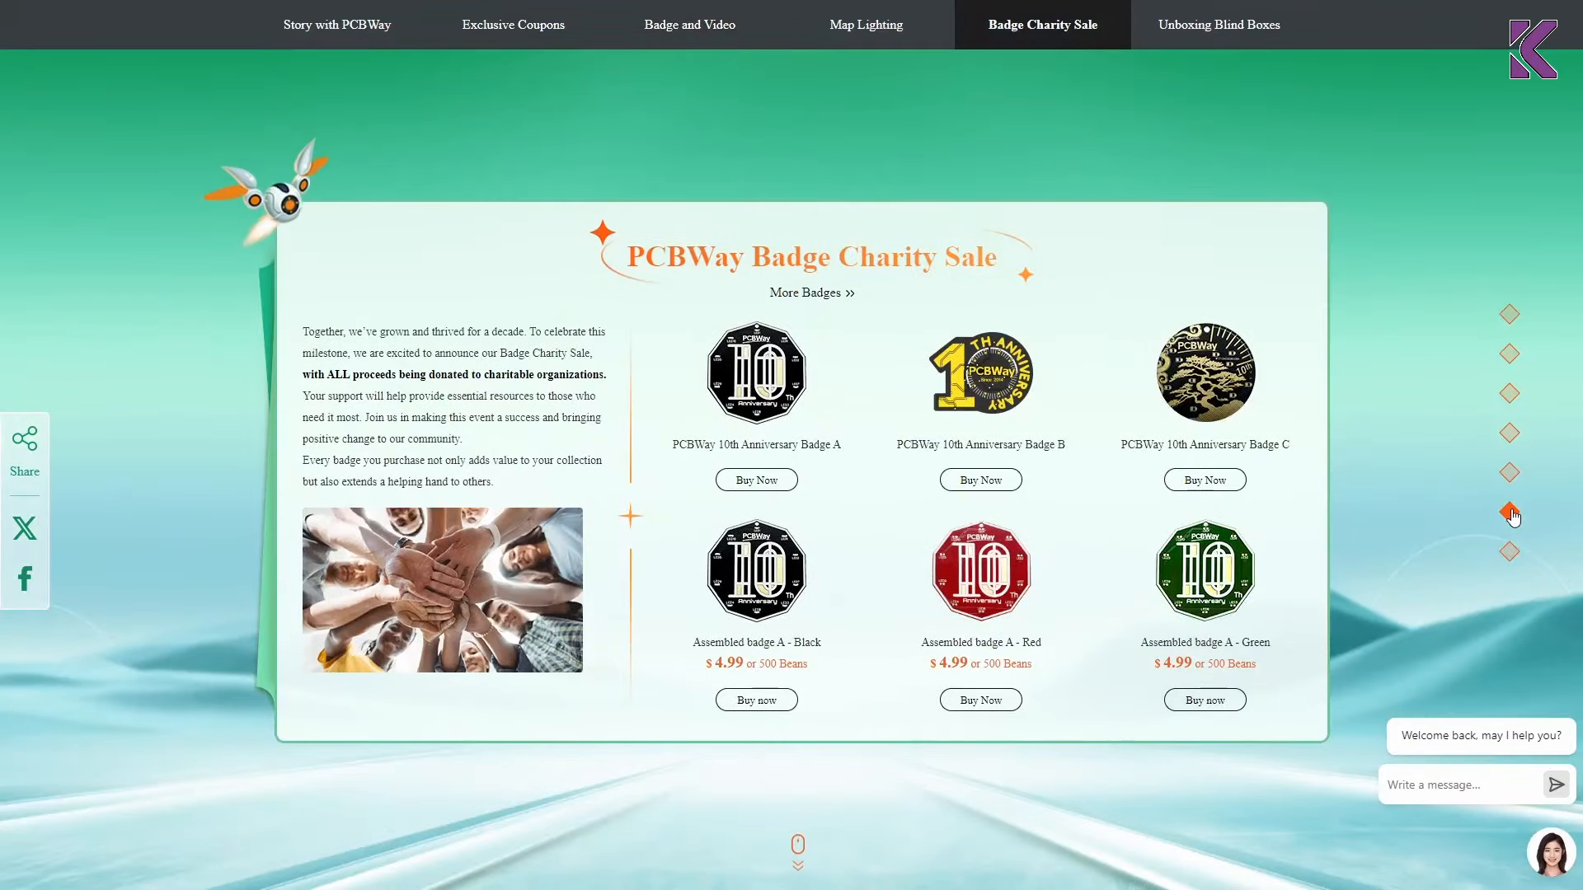
left_click(1509, 551)
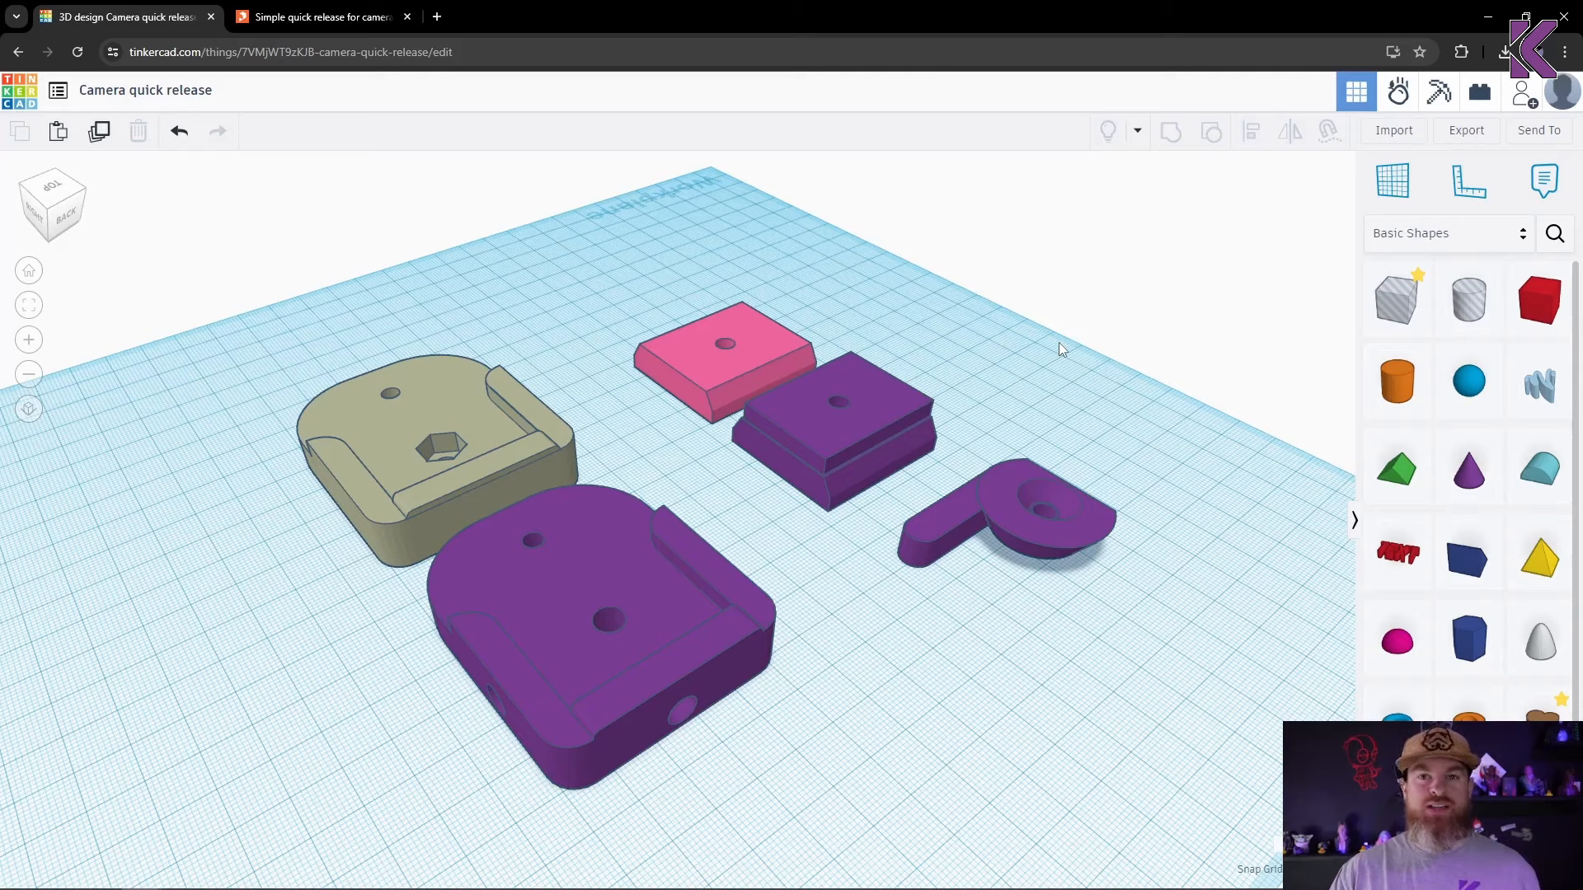
Step: Examine the purple base, the stepped purple plate and the pink plate with its centre hole in the camera quick release design
left_click(666, 582)
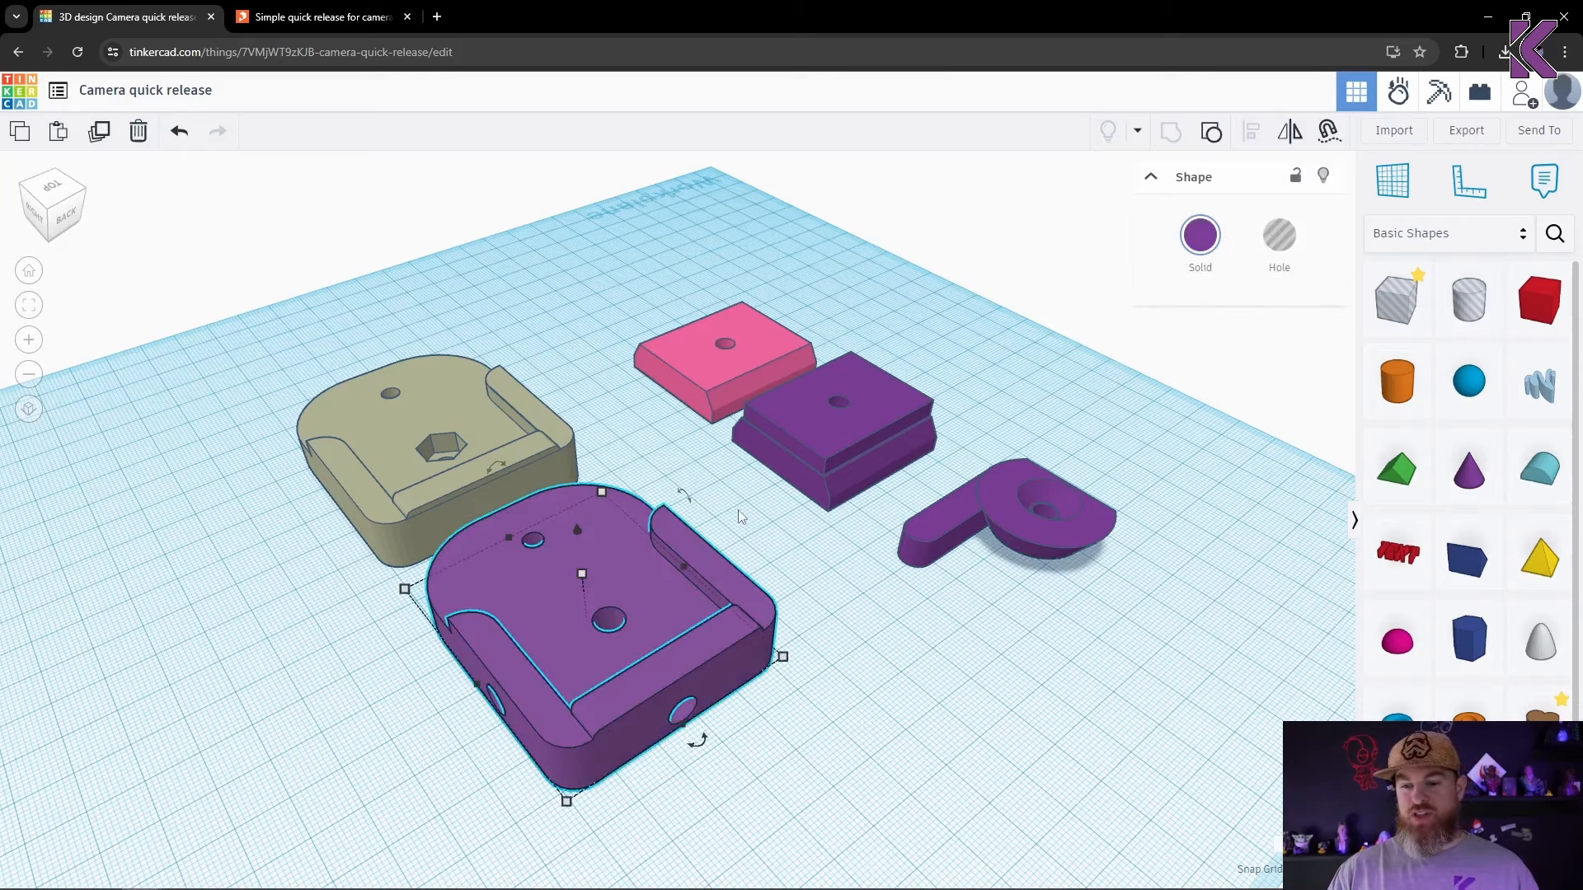
left_click(849, 419)
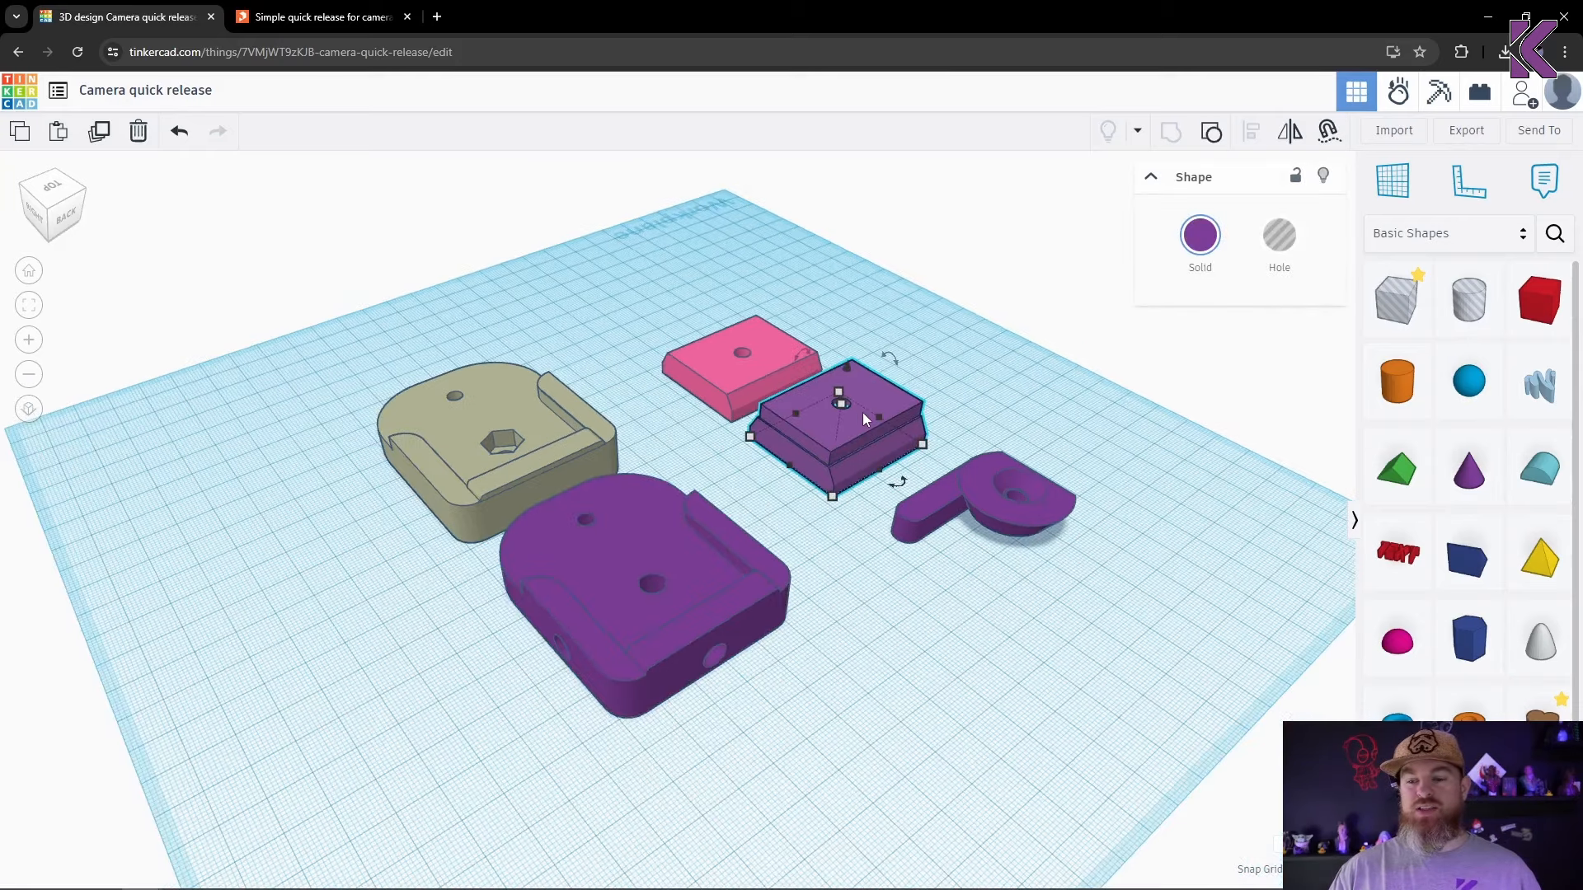
scroll(863, 413, "up", 2)
scroll(848, 400, "up", 2)
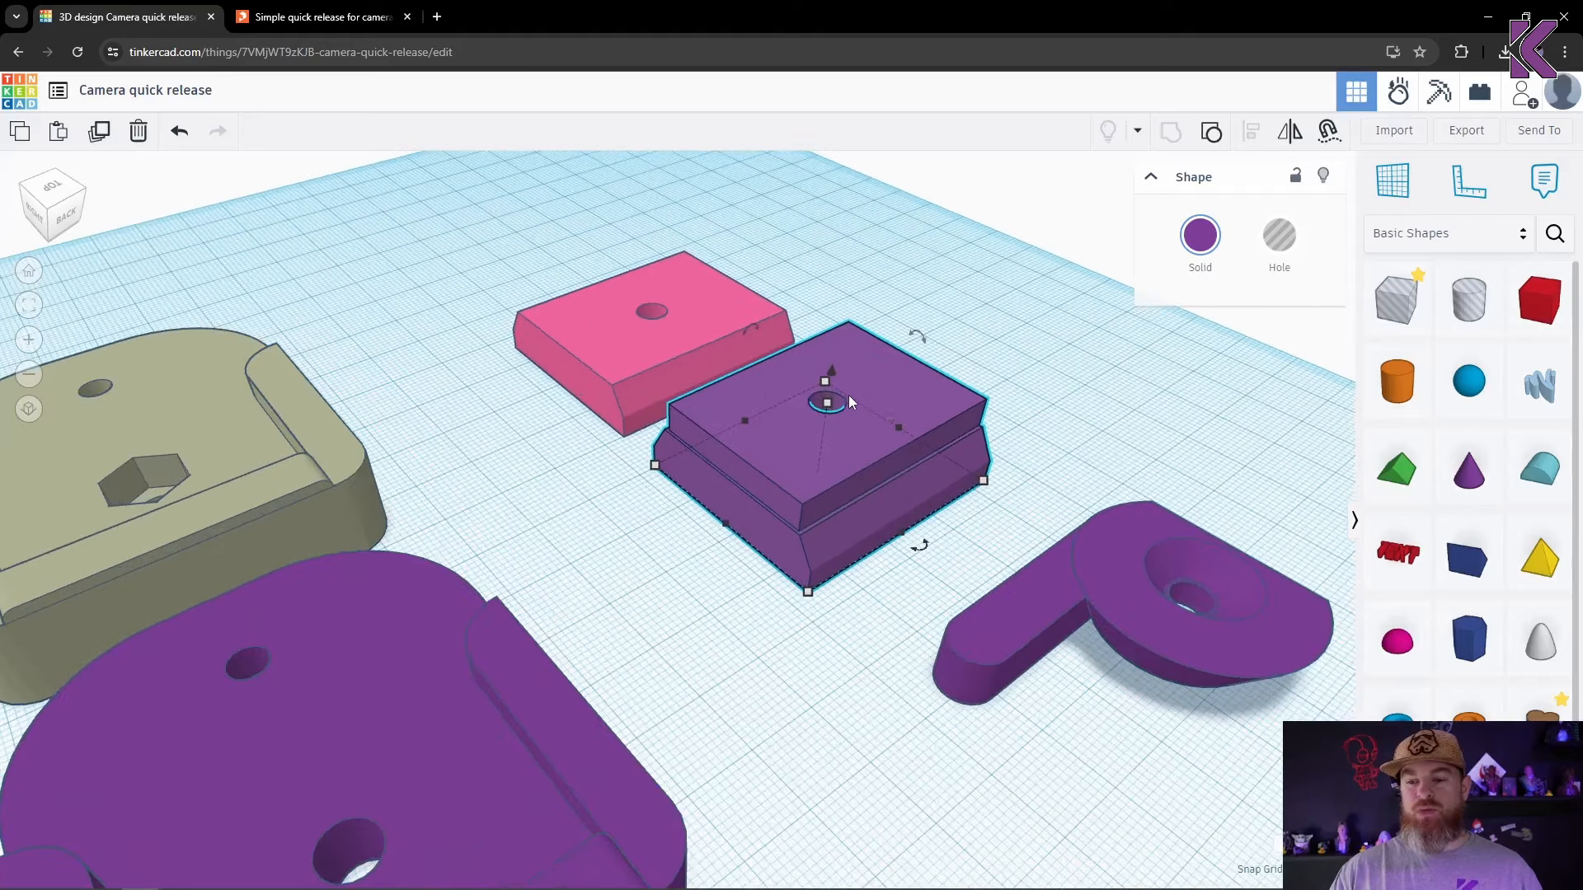
scroll(849, 394, "up", 2)
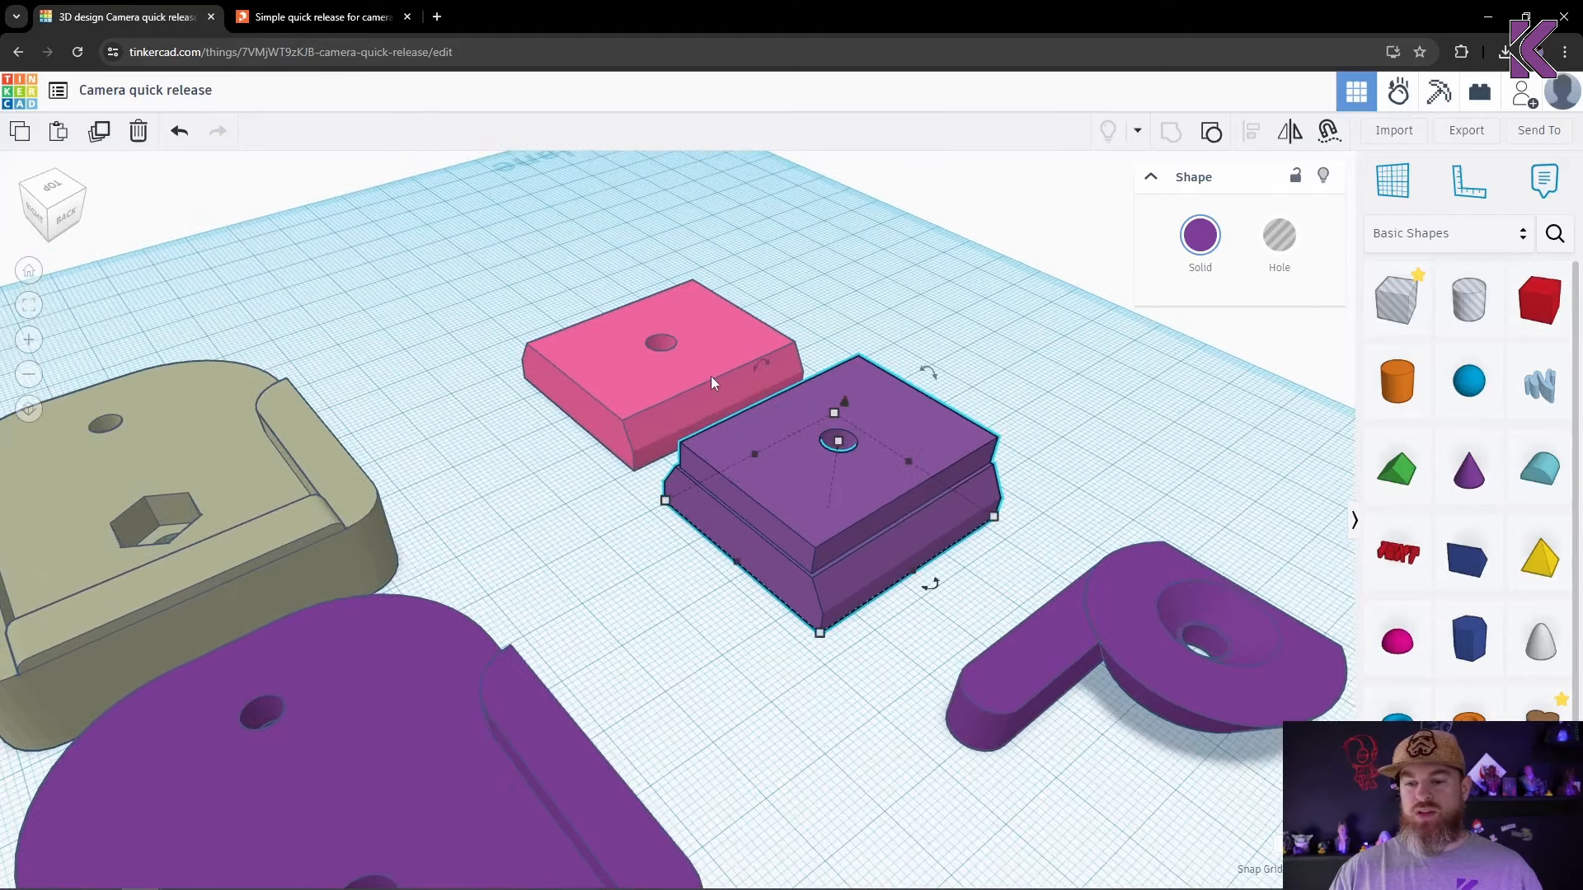
left_click(710, 376)
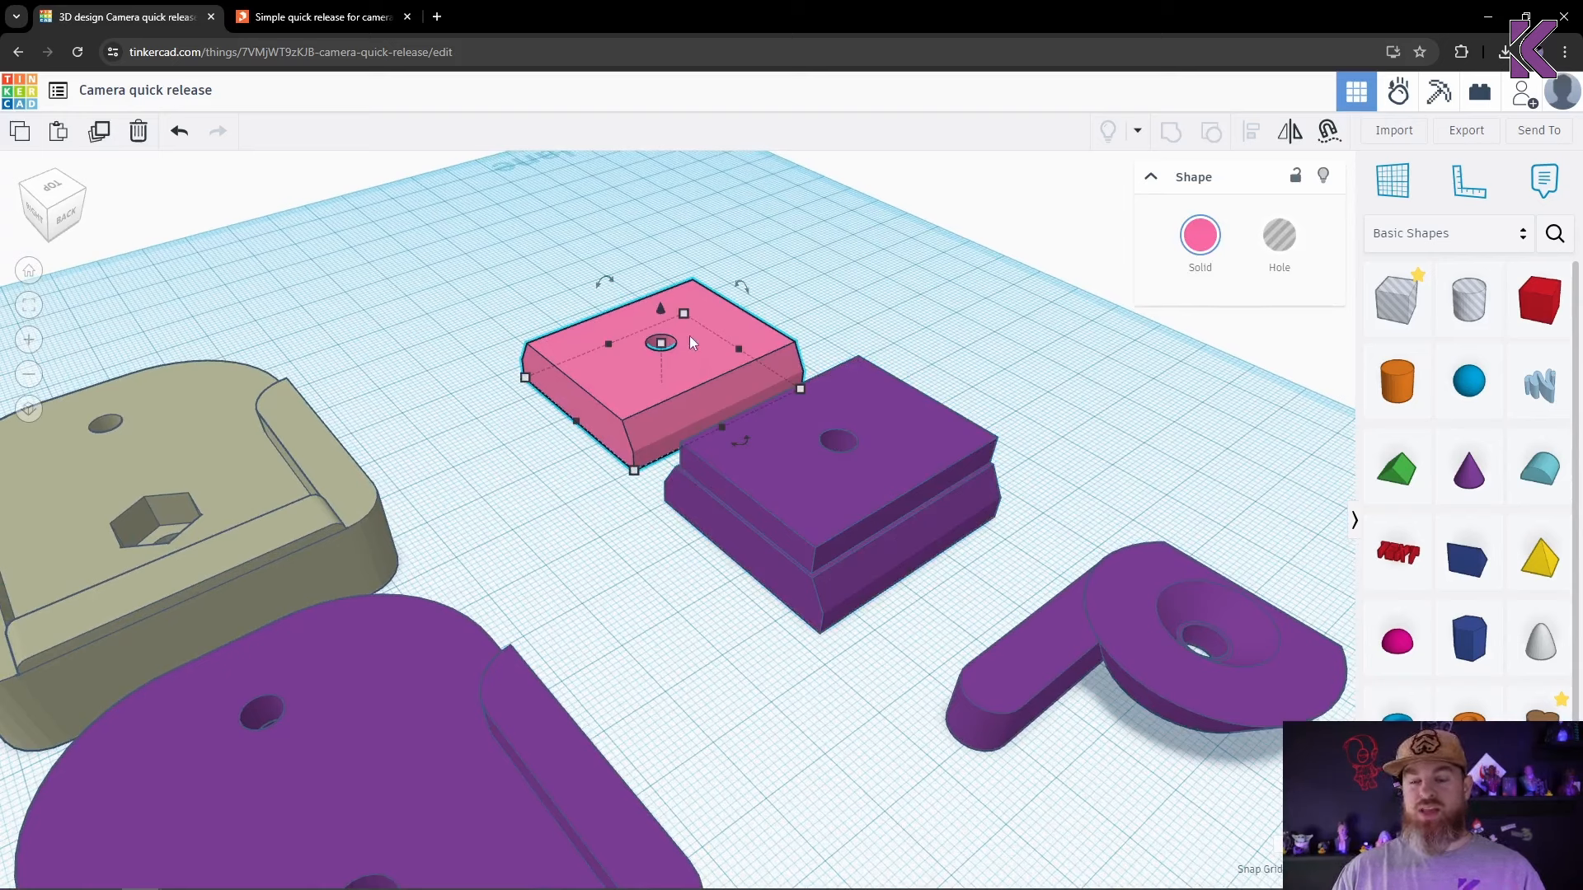
left_click(972, 324)
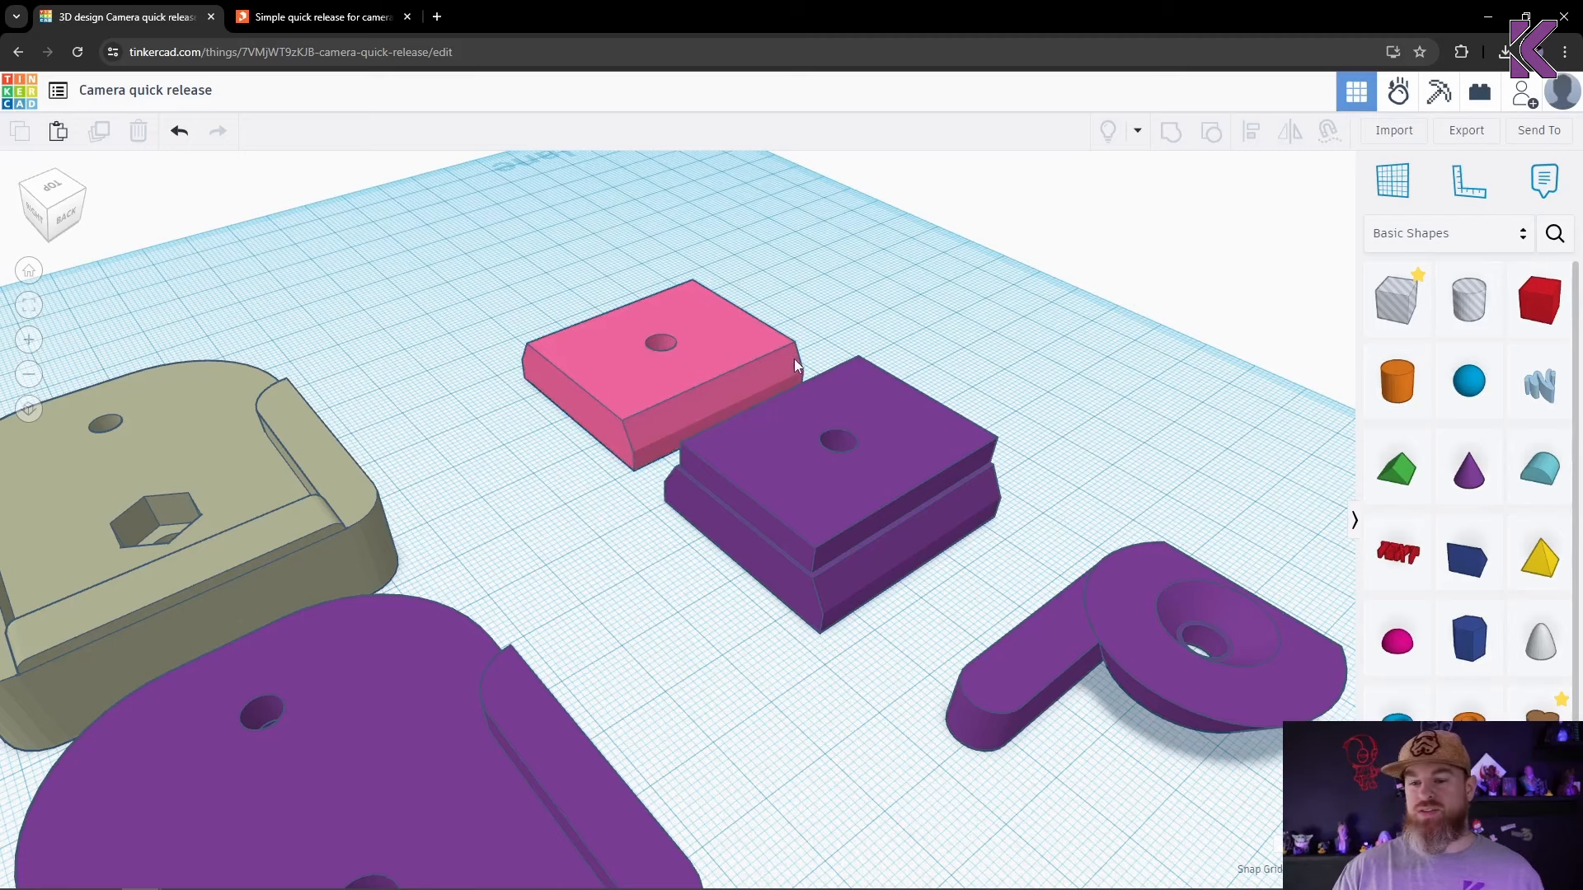
scroll(652, 338, "down", 1)
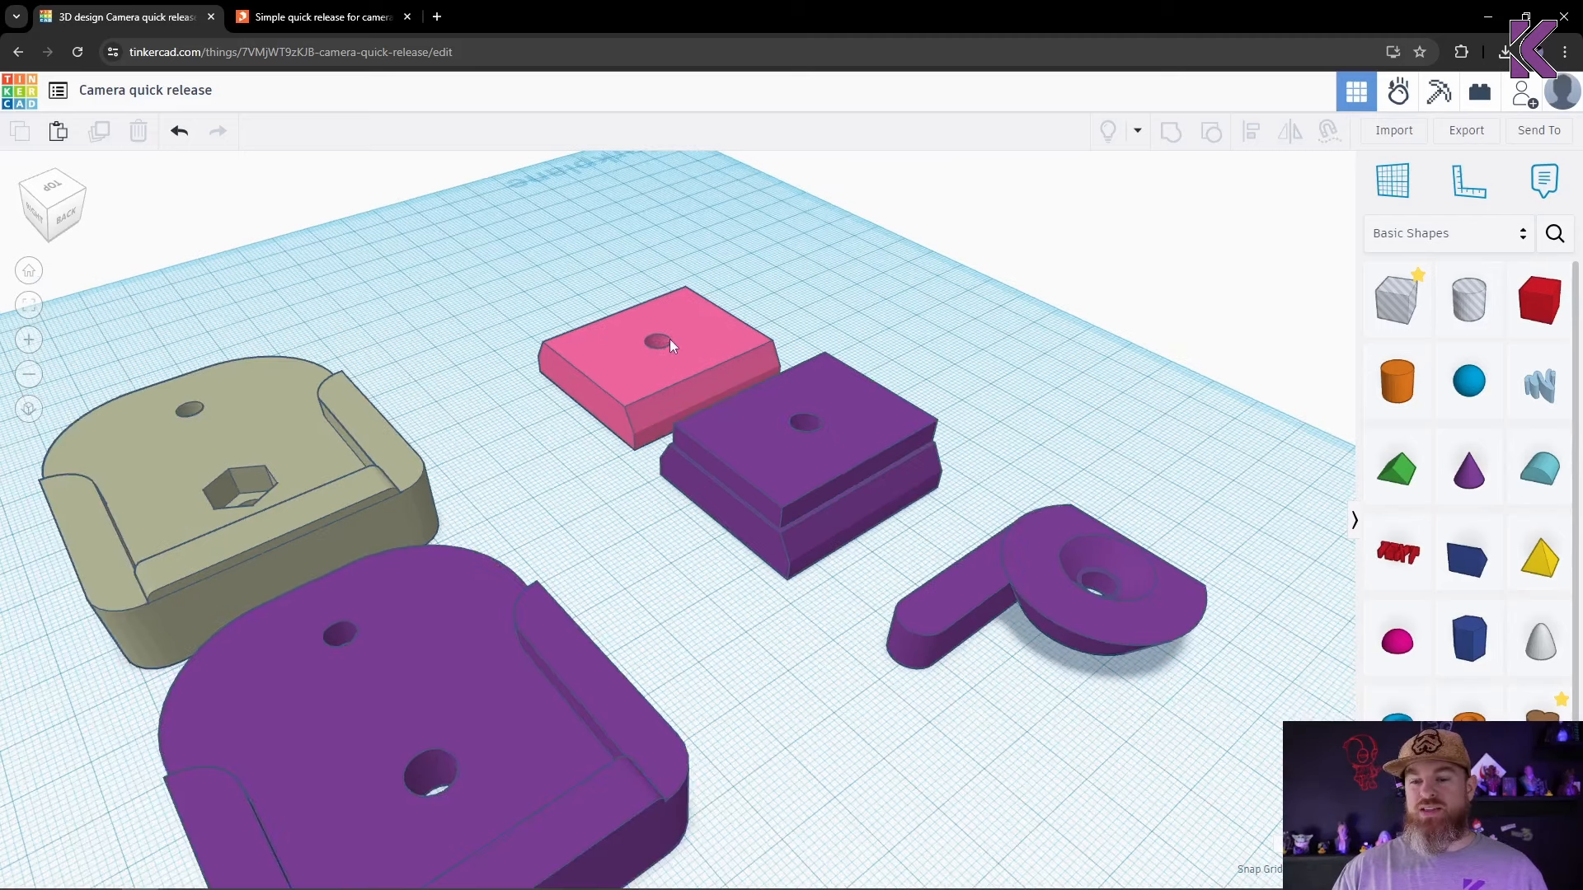
scroll(669, 339, "up", 3)
scroll(675, 329, "up", 1)
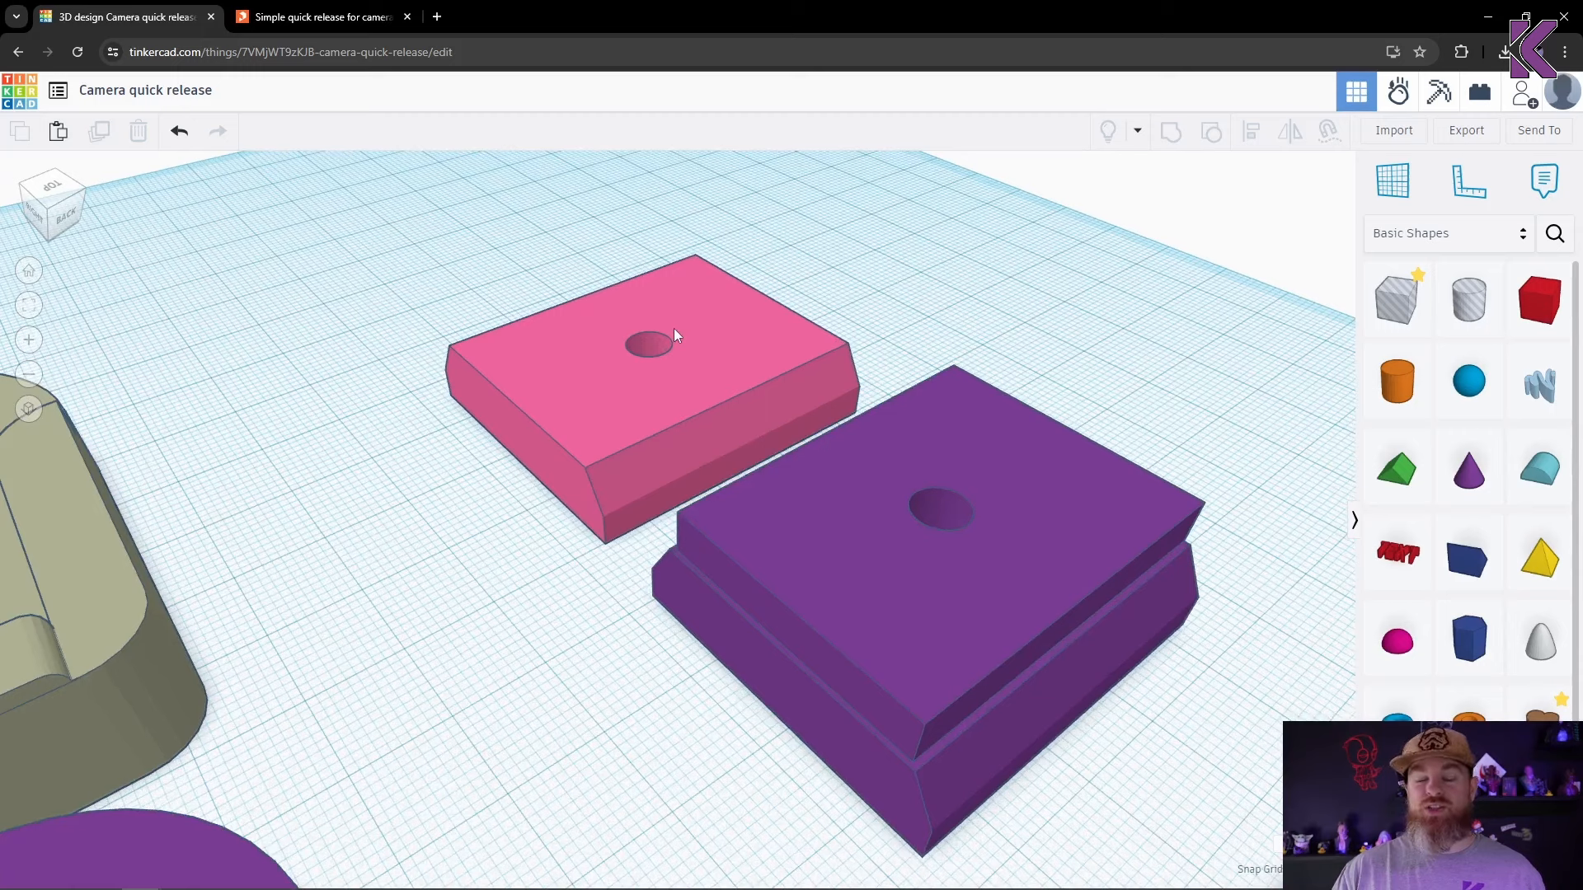
left_click(652, 343)
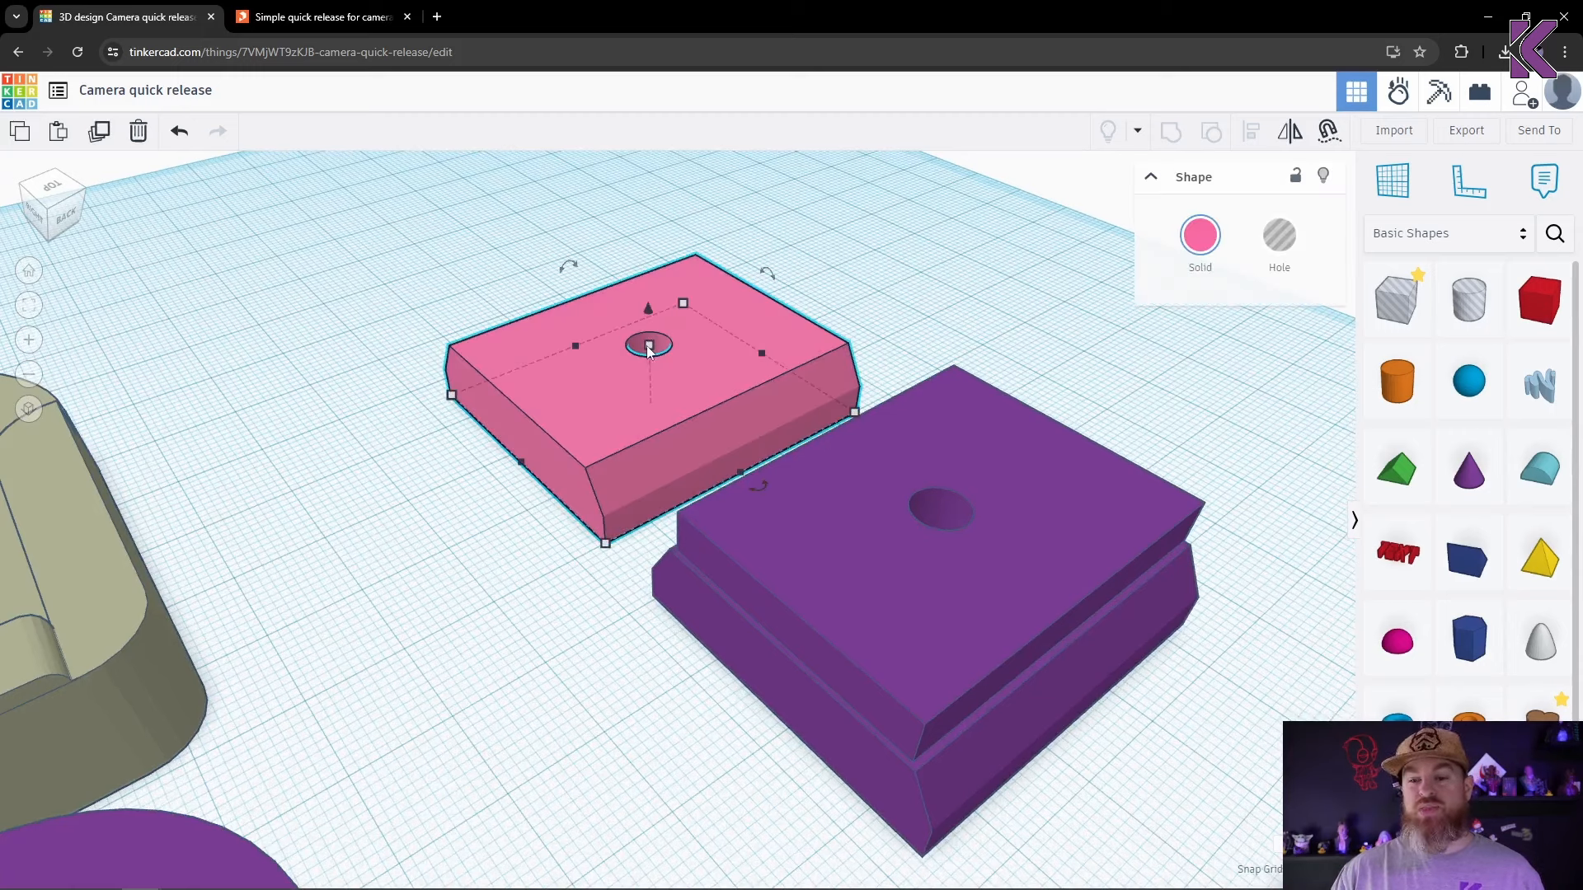
left_click(1013, 314)
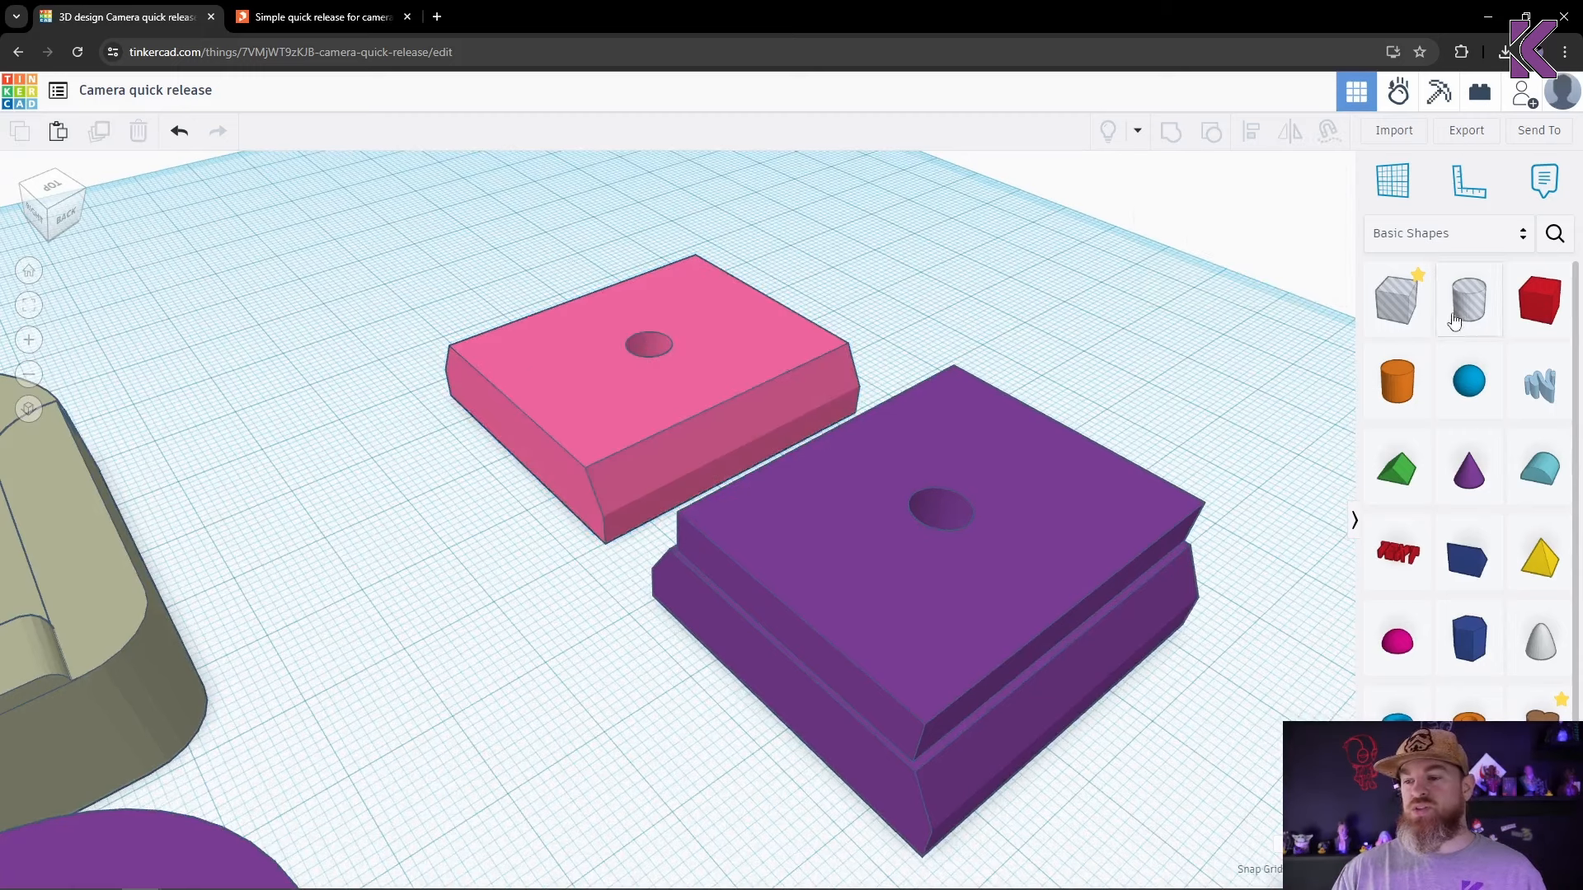
Step: Add a hole cylinder, shrink it to the diameter of the pink plate's centre hole and position it over that hole
left_click(1468, 299)
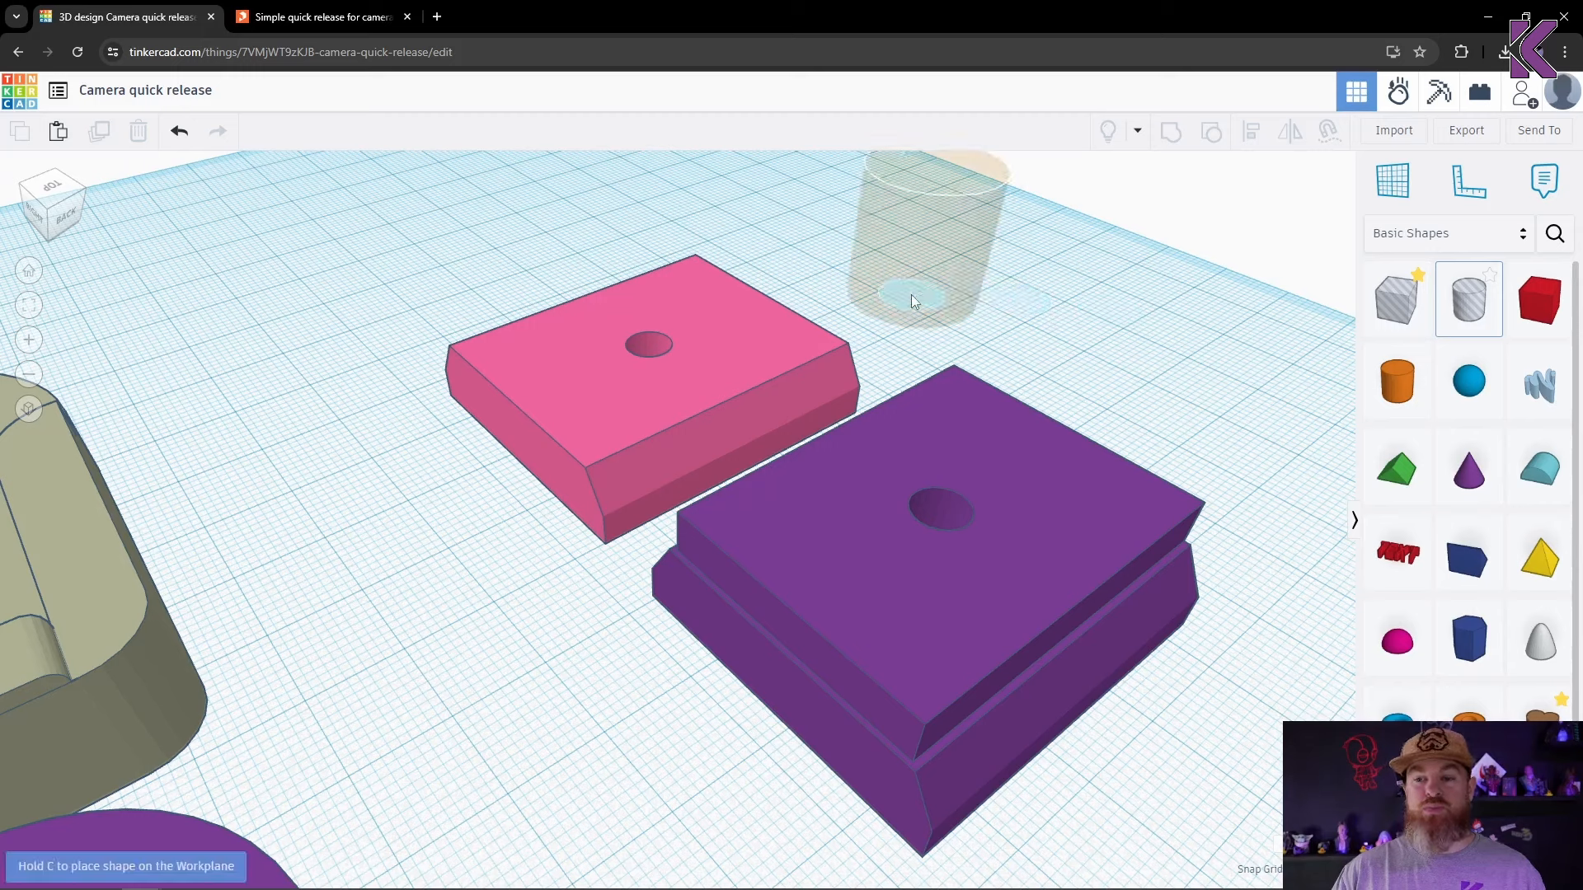
left_click(928, 298)
left_click_drag(930, 302, 590, 401)
left_click(752, 400)
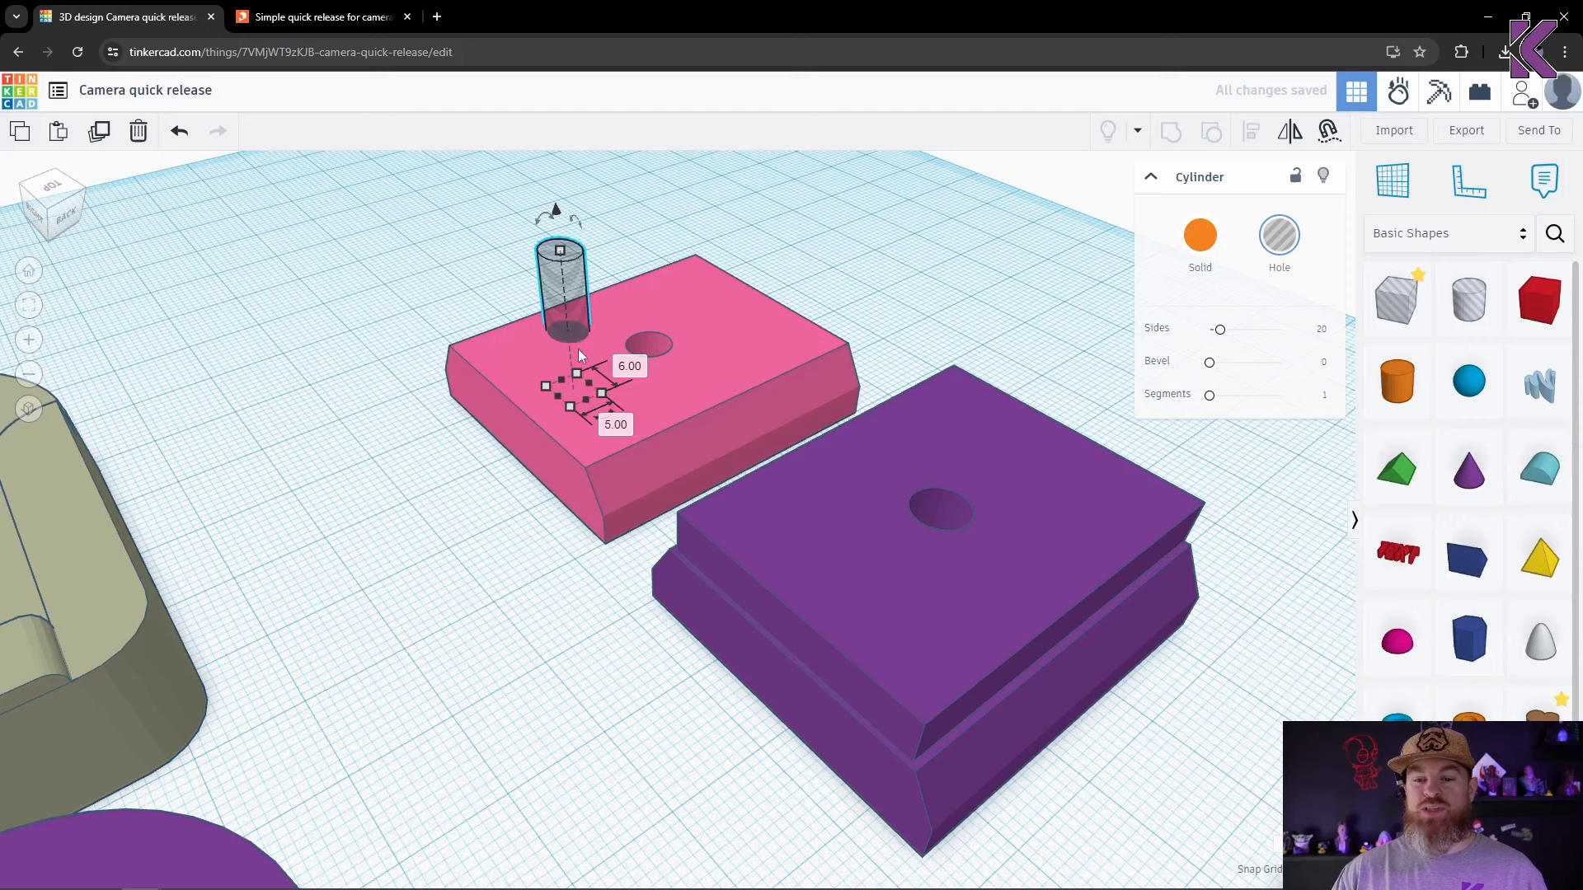
left_click_drag(575, 335, 656, 348)
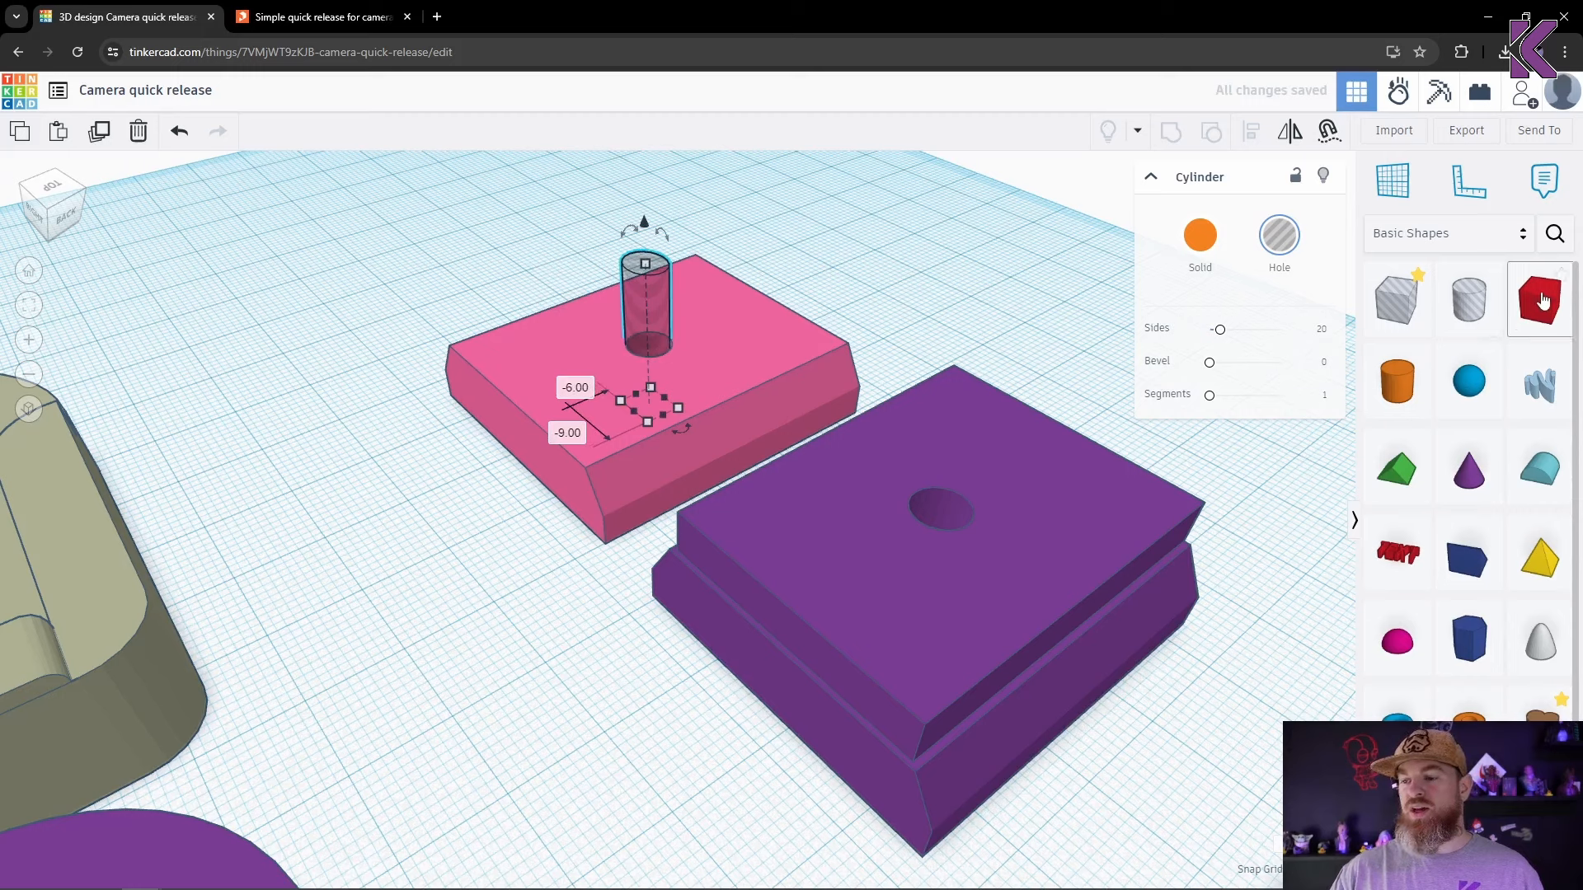
Step: Place a solid box on the pink plate's top face, make it 4 mm high and stretch it across the face, 30 mm deep
left_click_drag(1544, 302, 604, 355)
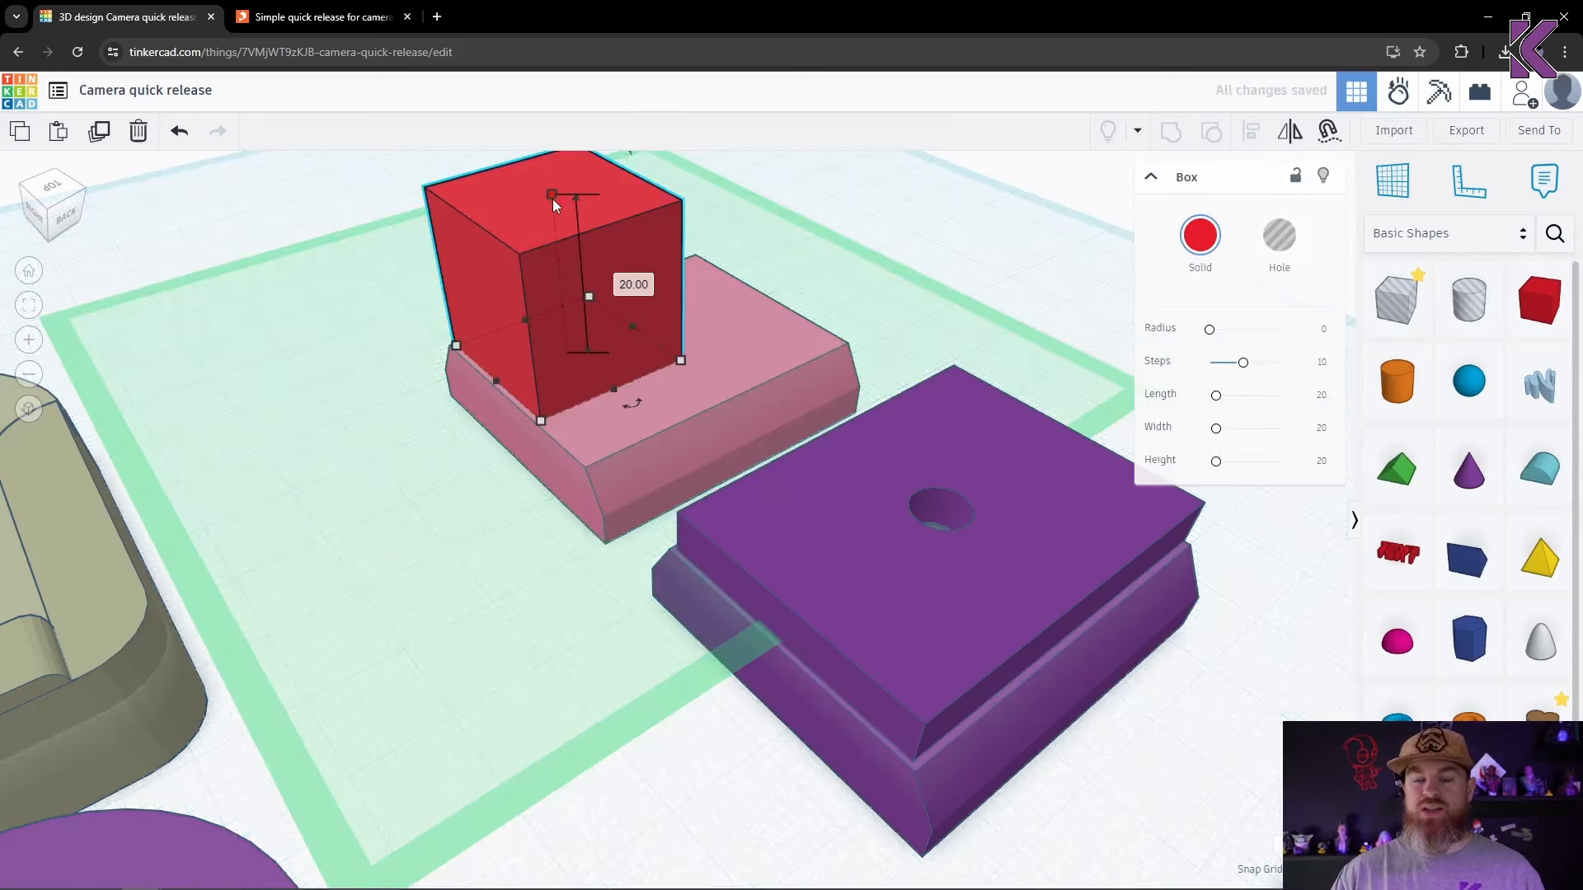
left_click_drag(552, 199, 578, 320)
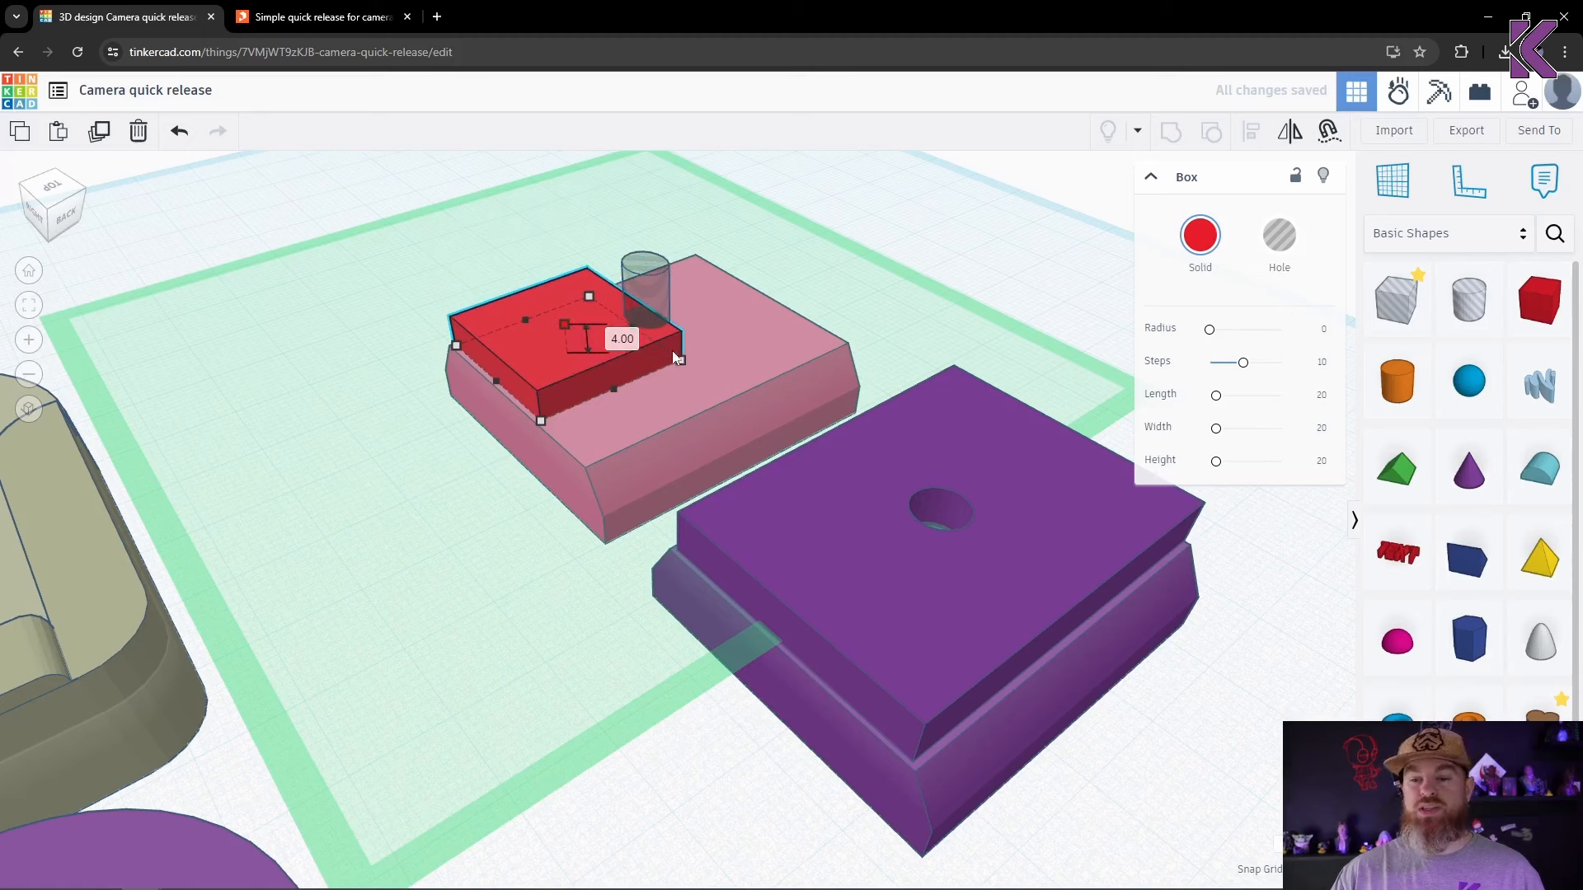
left_click_drag(680, 361, 834, 339)
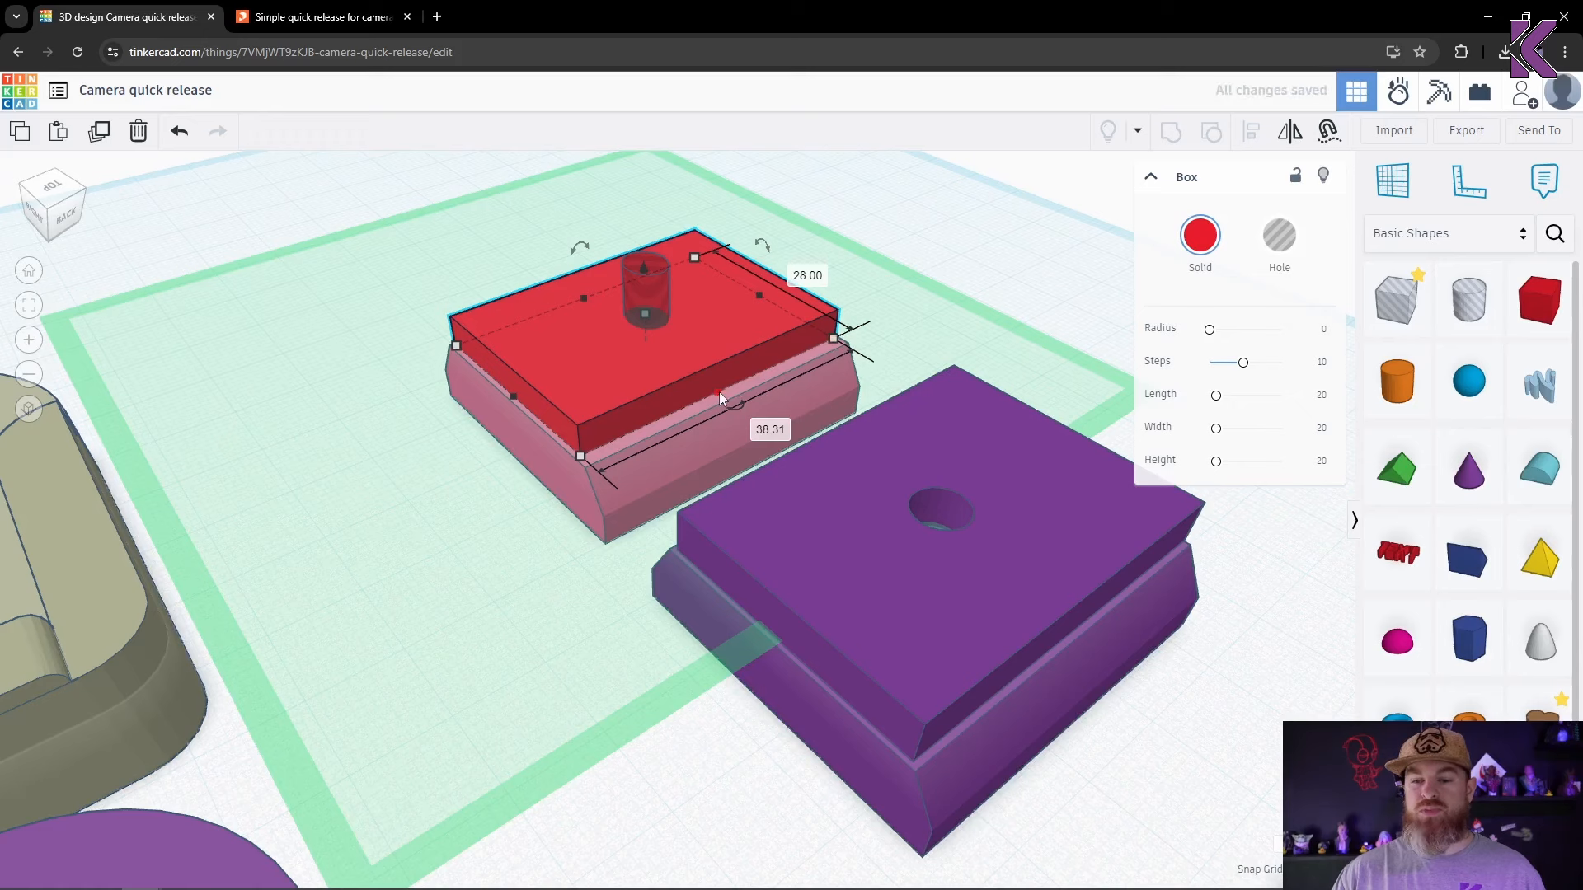
left_click_drag(719, 393, 730, 406)
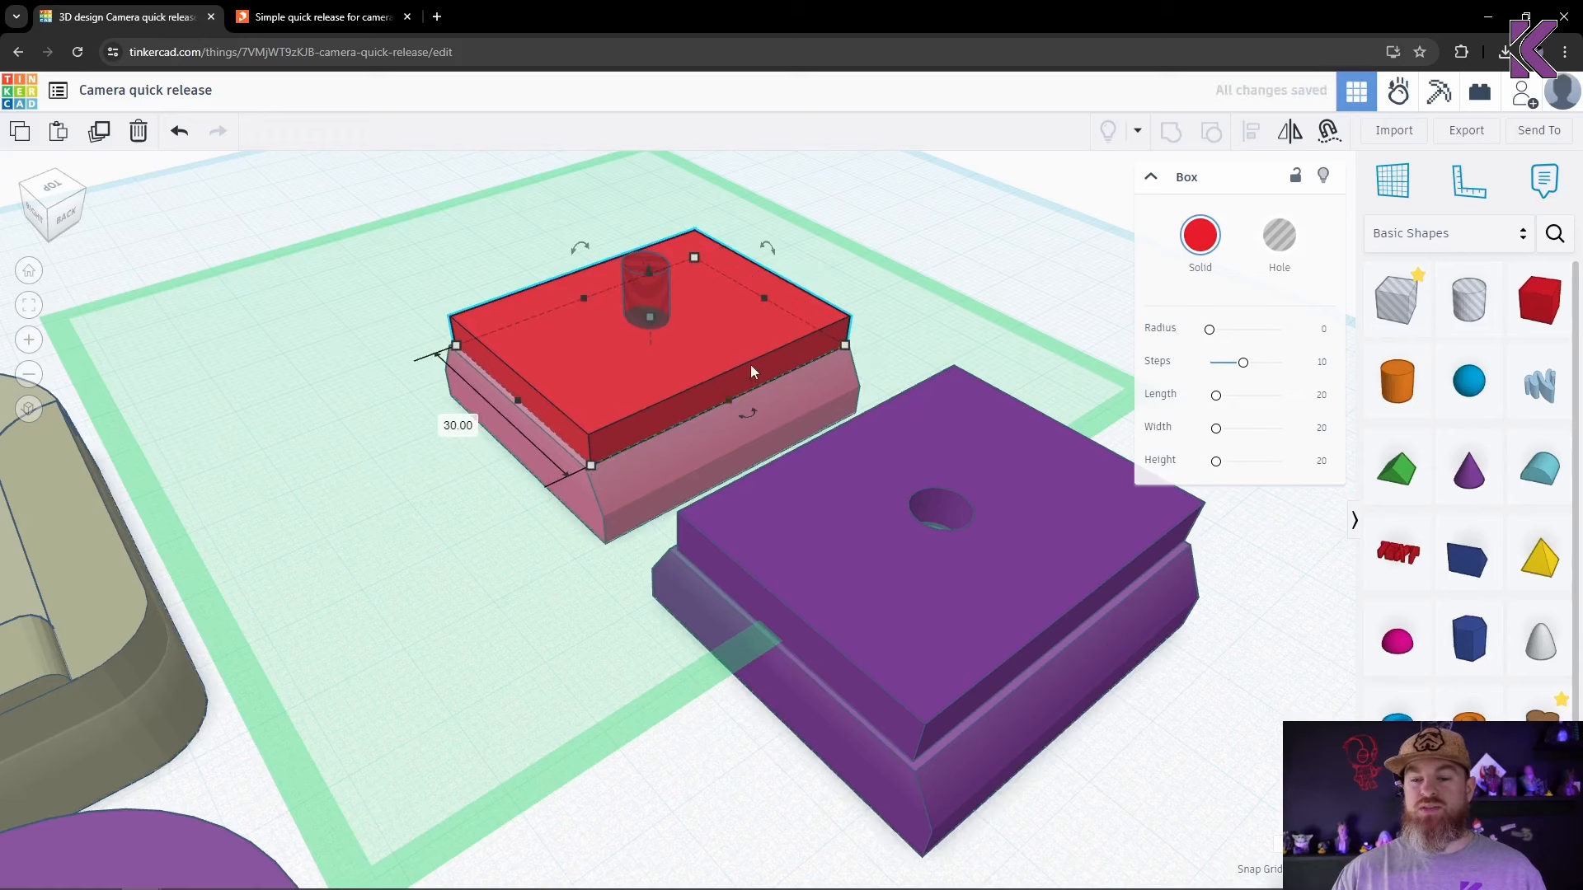
left_click(887, 334)
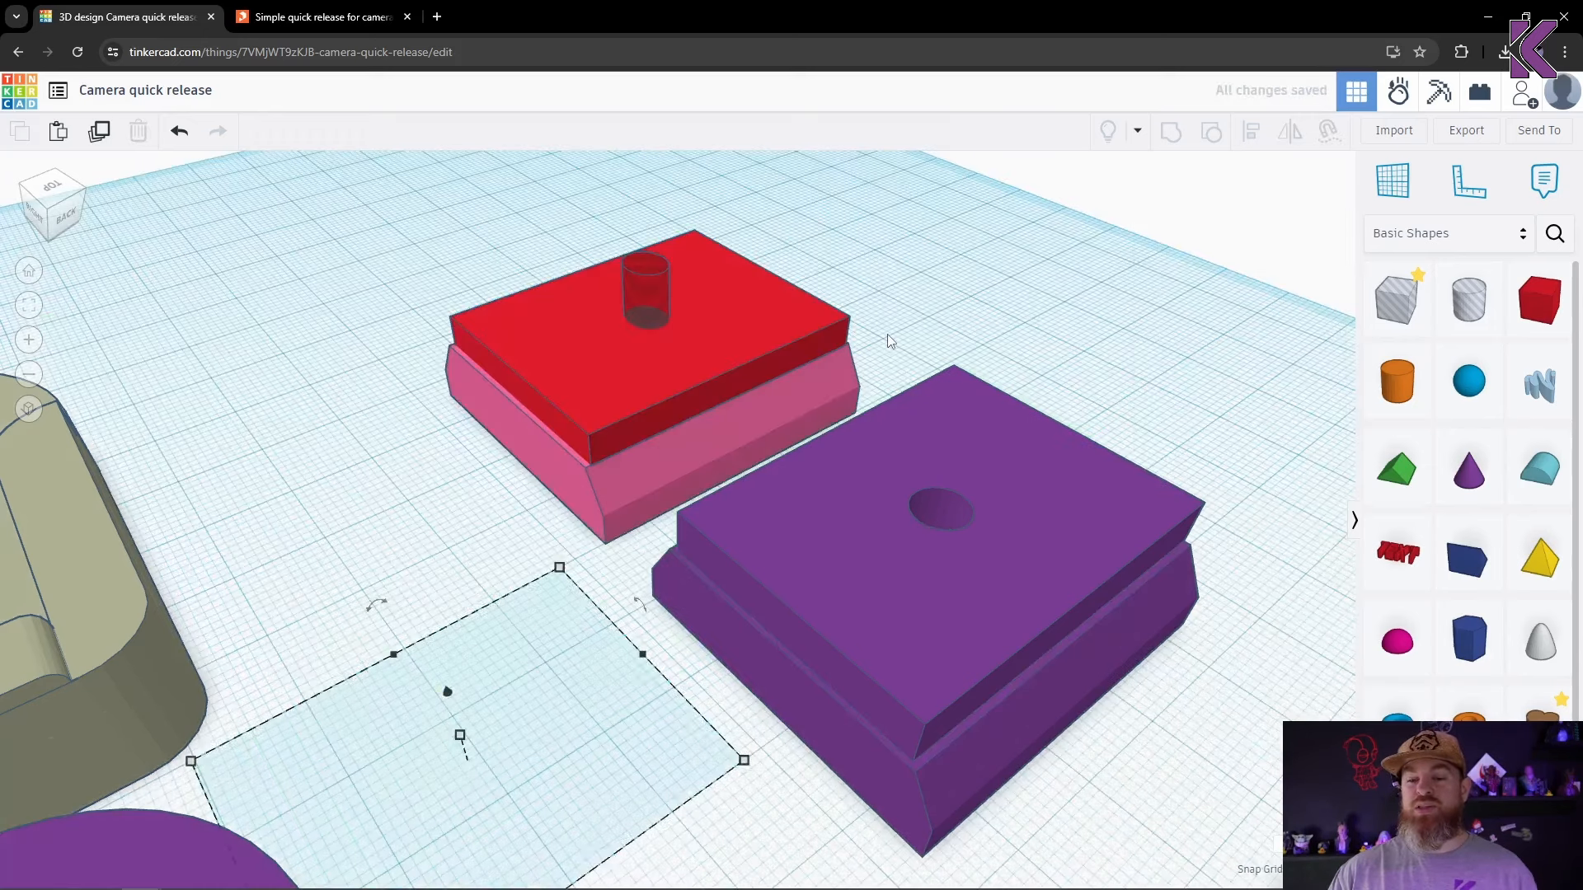
Step: Group the red box with the pink plate beneath it into one solid, leaving the hole cylinder separate
left_click(740, 332)
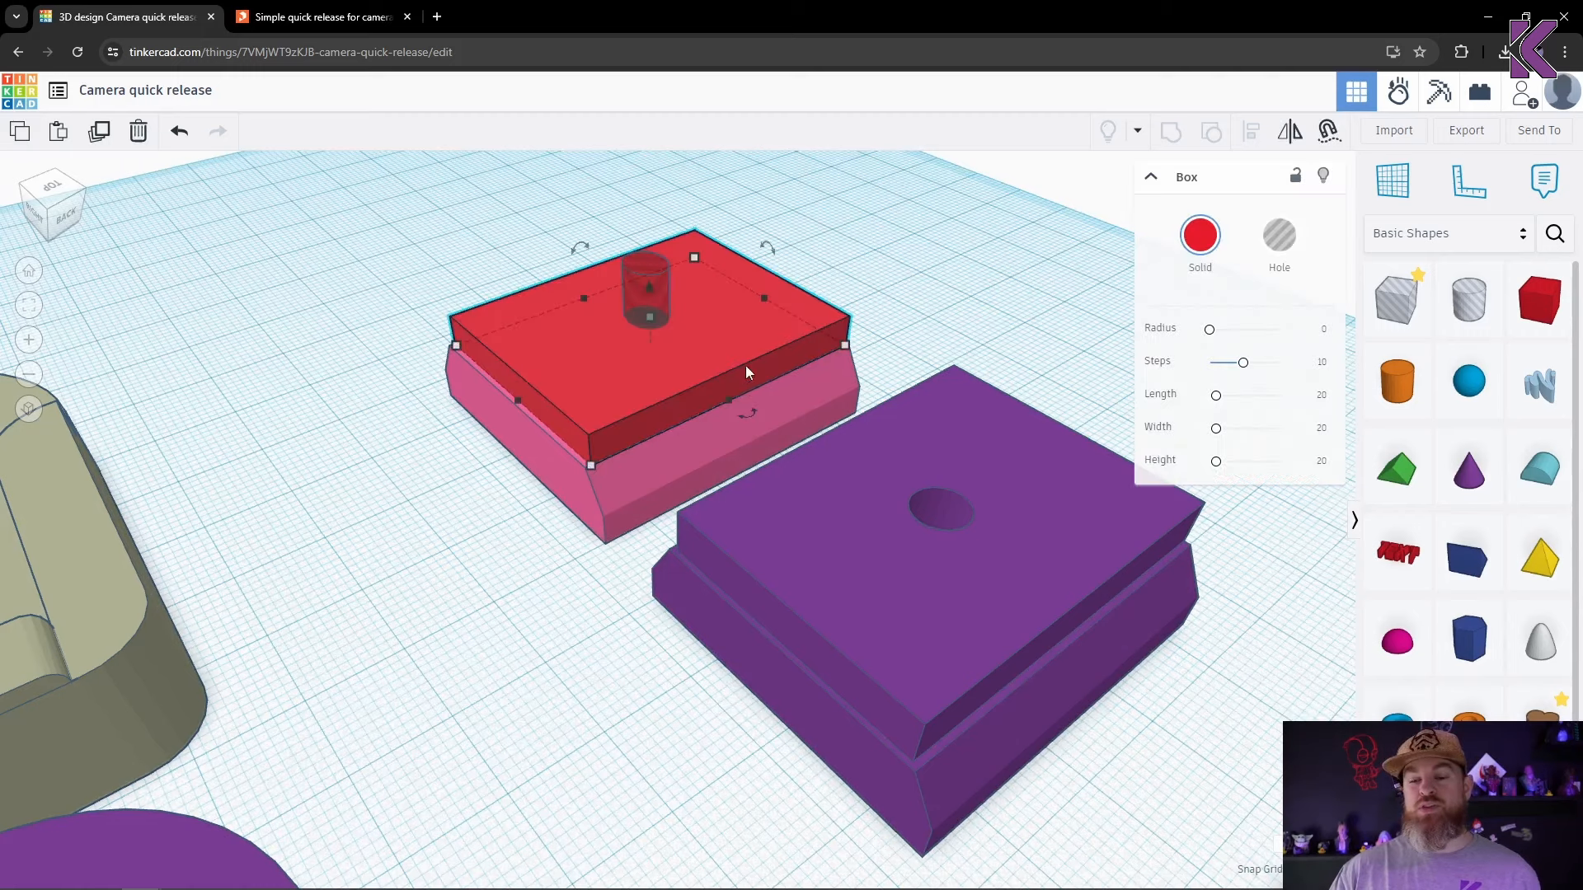
mouse_move(756, 411)
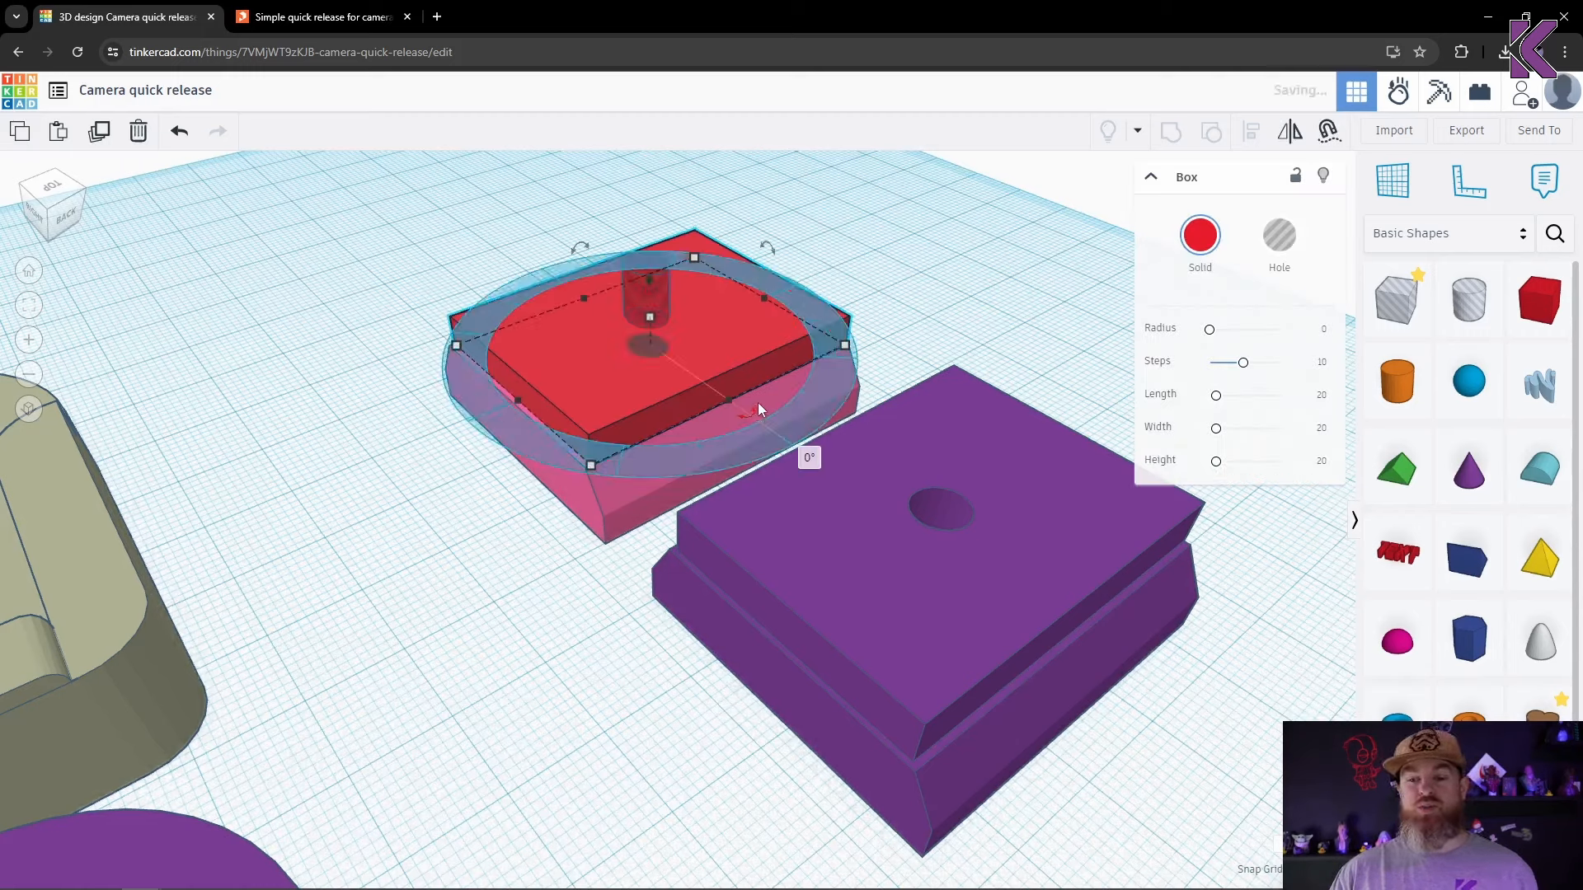
left_click(760, 398, "shift")
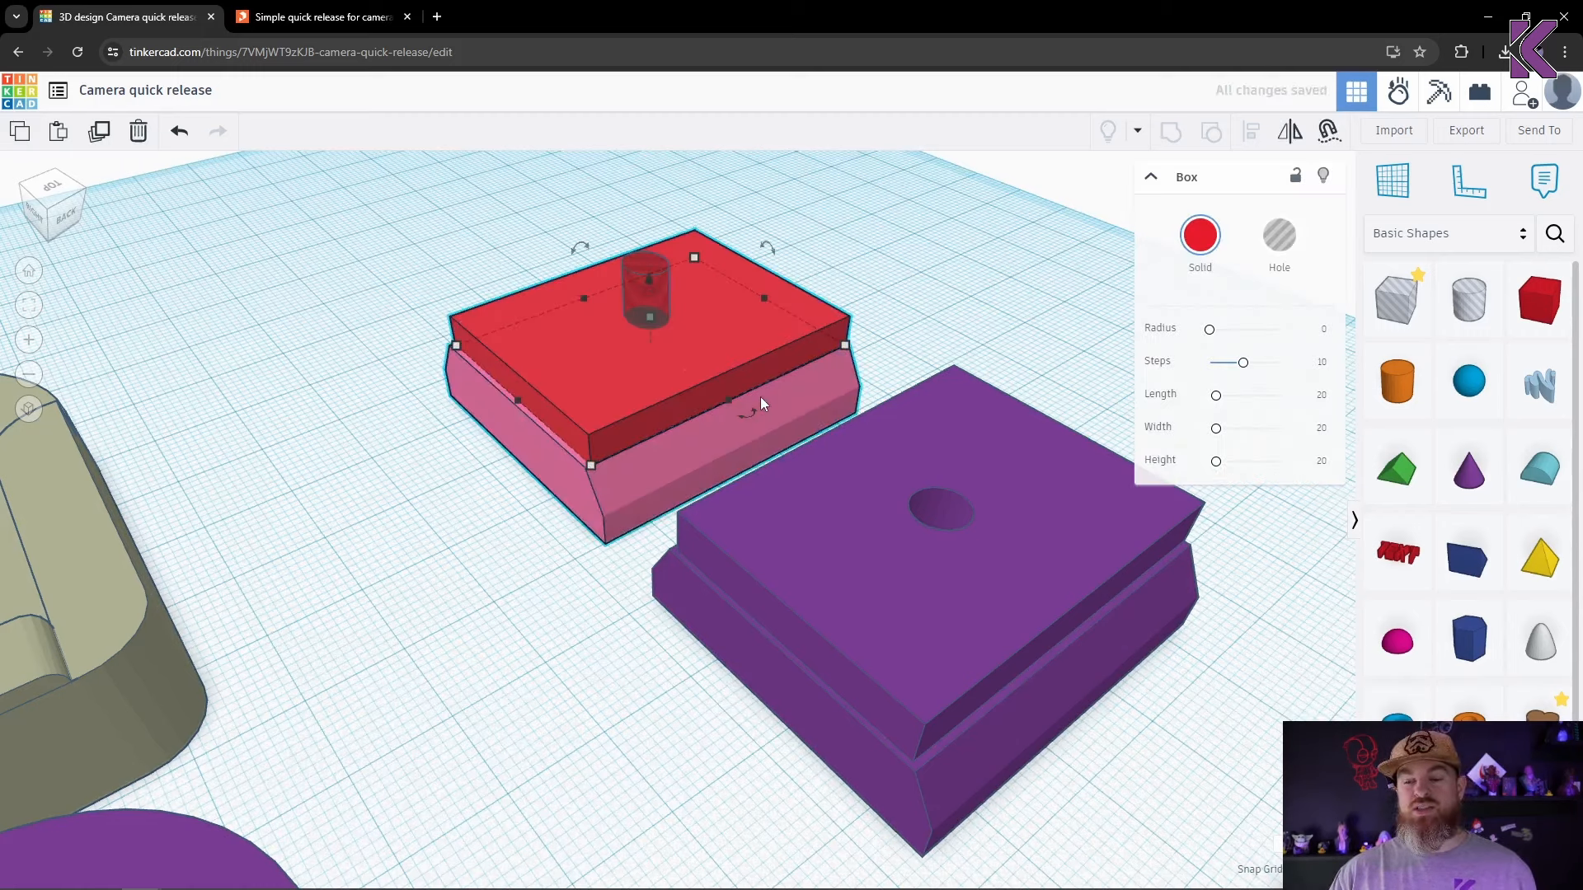
left_click(793, 309, "shift")
left_click(760, 326, "shift")
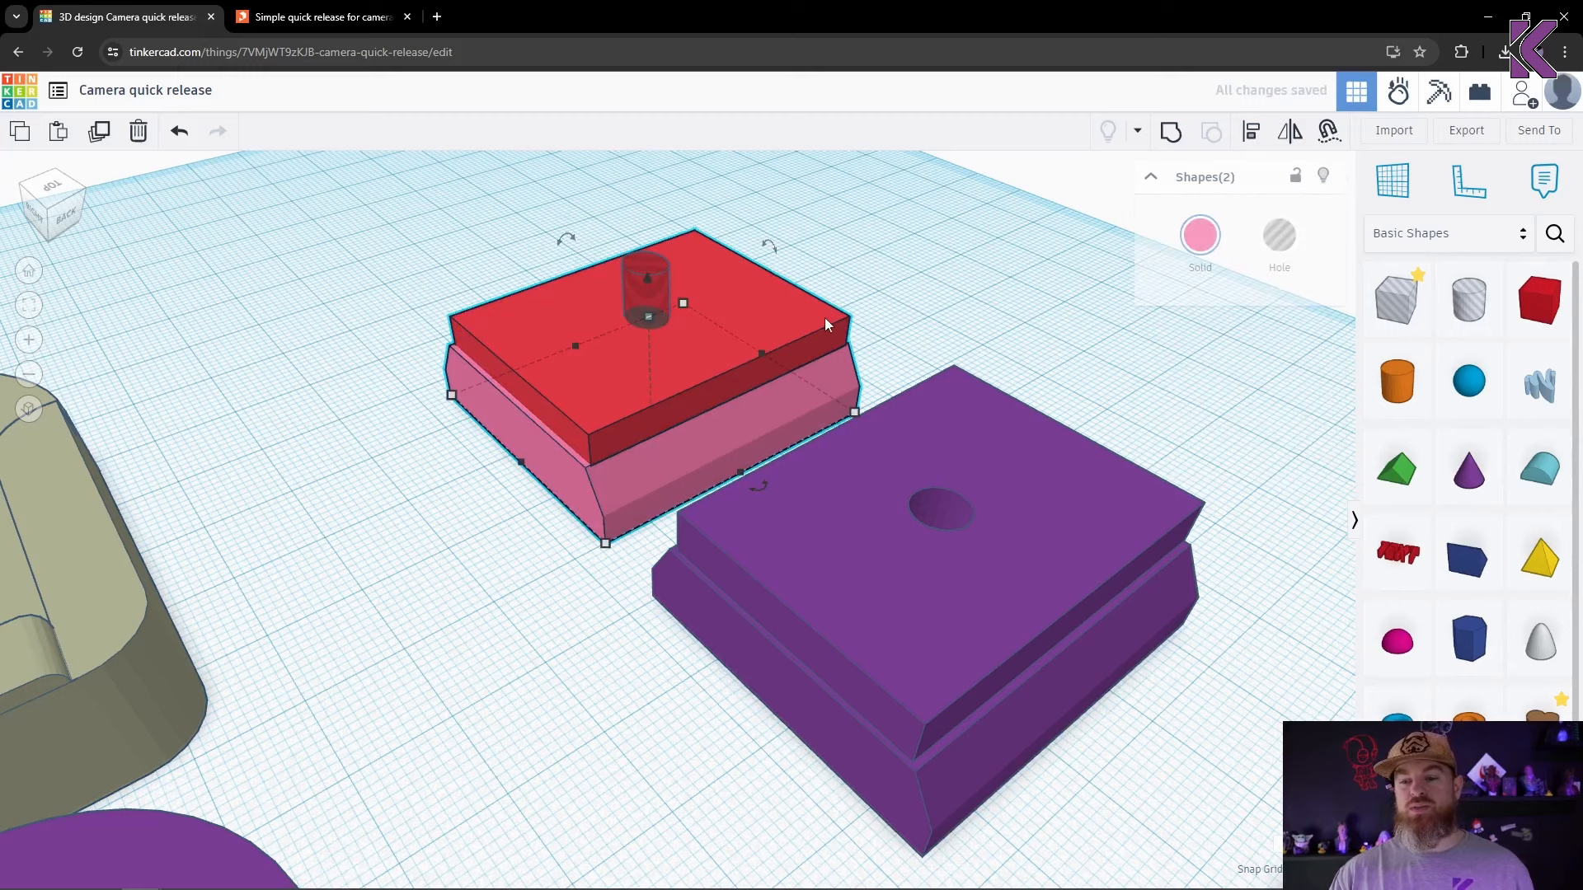
left_click(1172, 137)
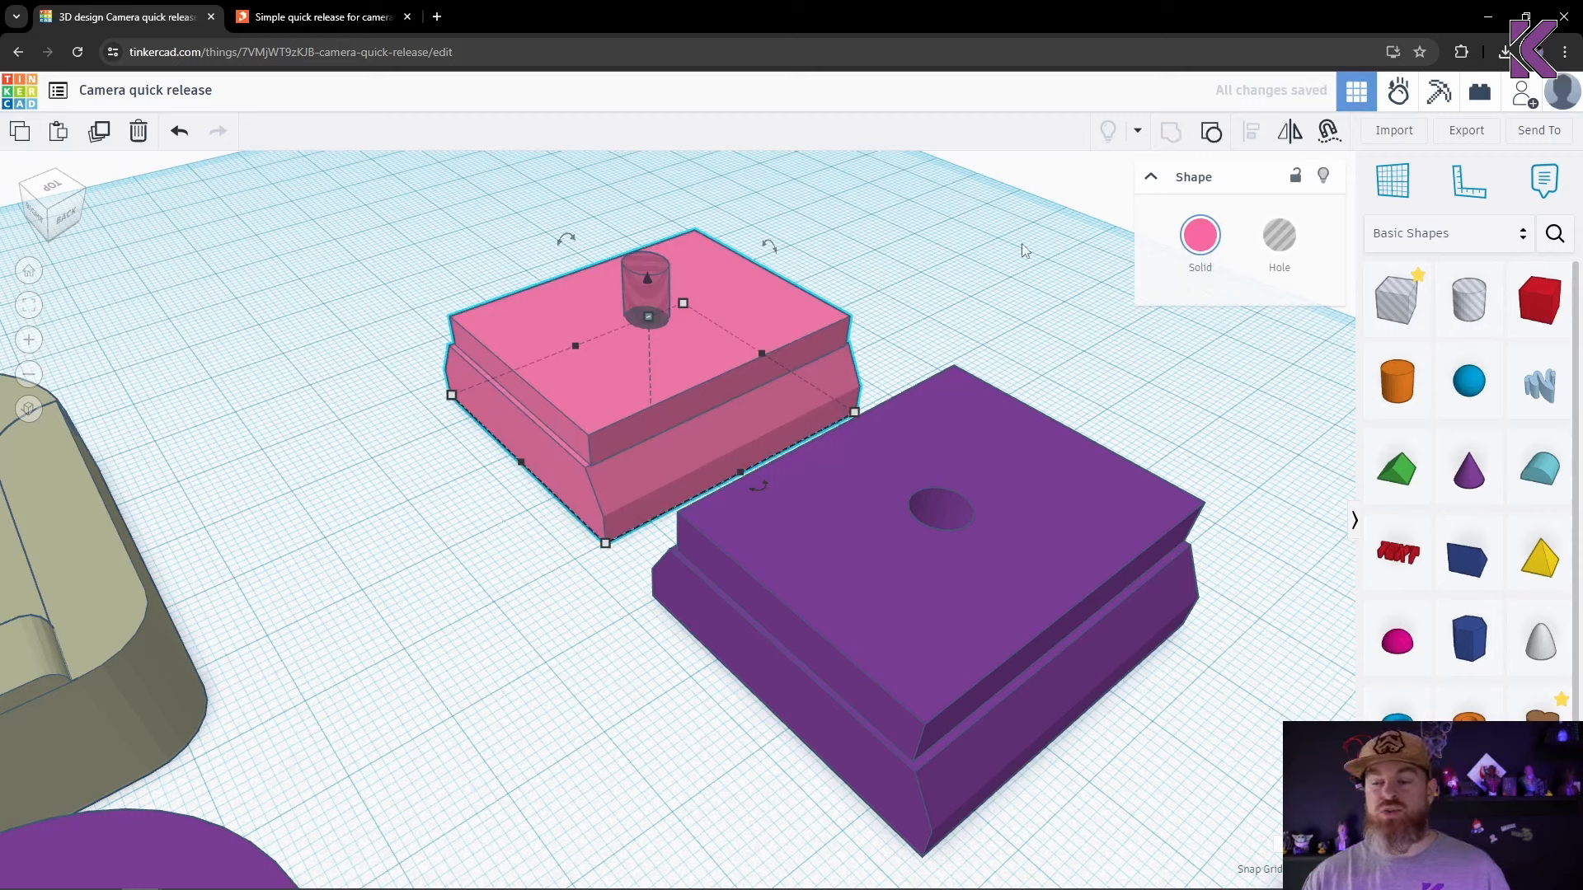
left_click(987, 257)
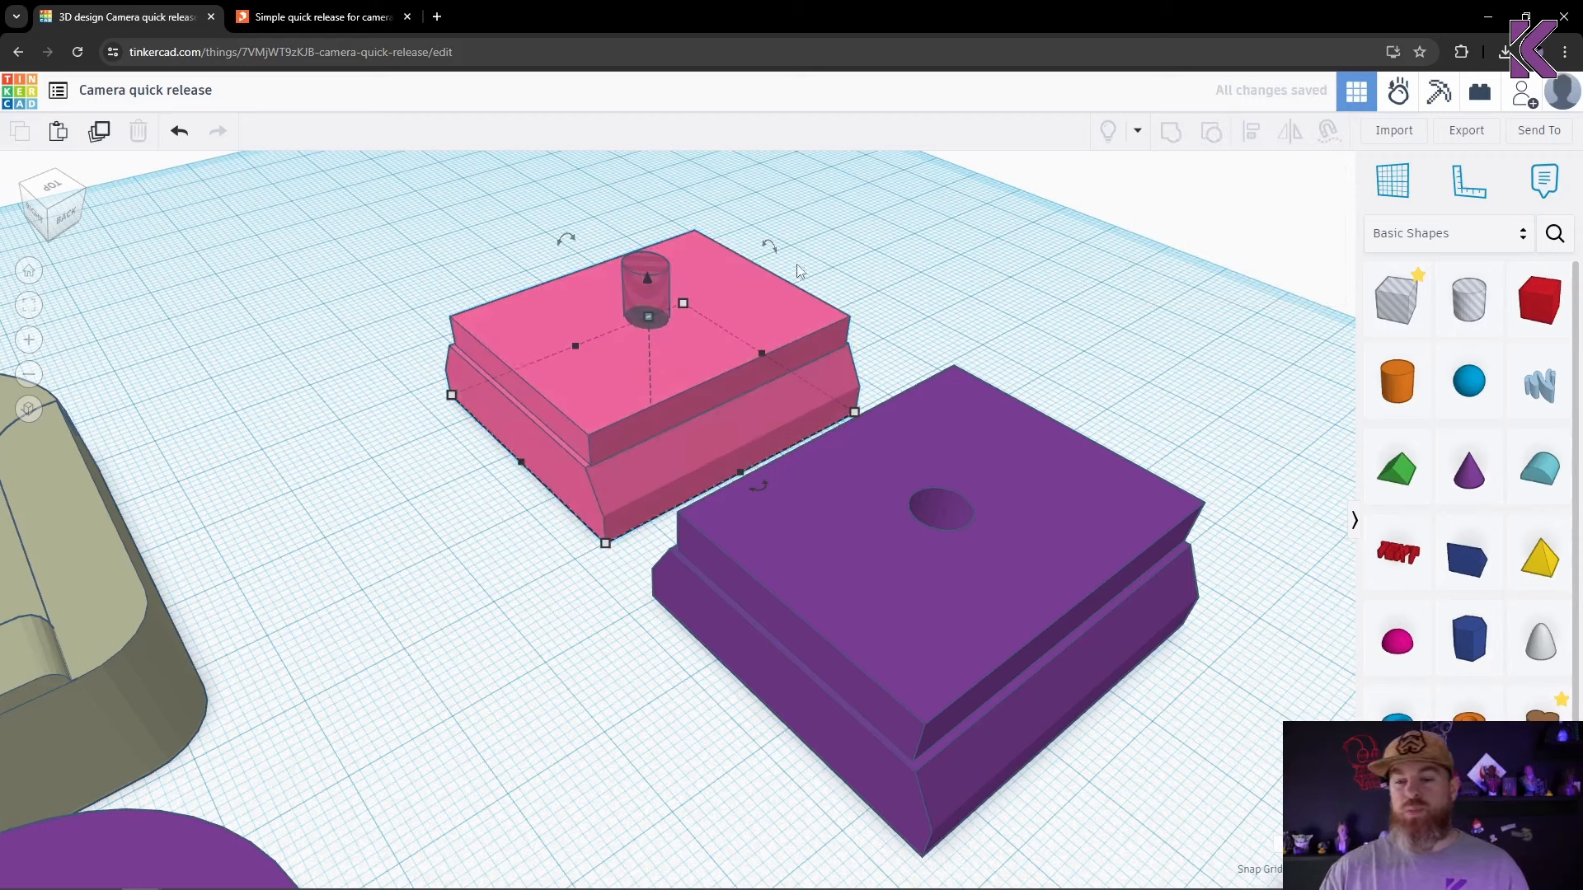
Step: Group the hole cylinder with the pink stepped plate to cut the centre hole through its upper block
left_click(659, 291)
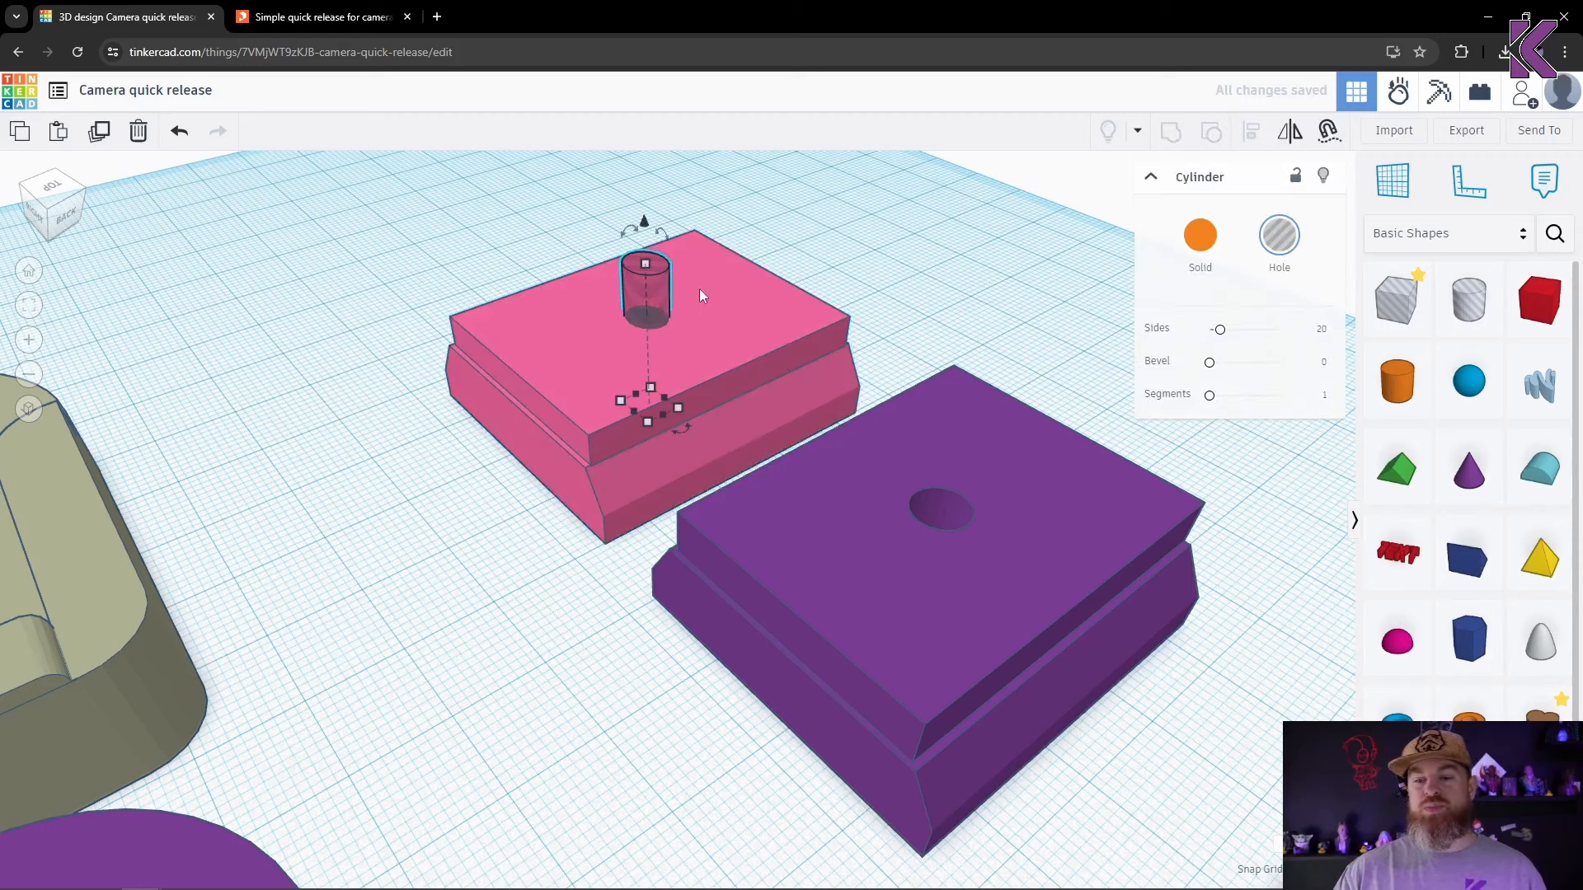
left_click(748, 300, "shift")
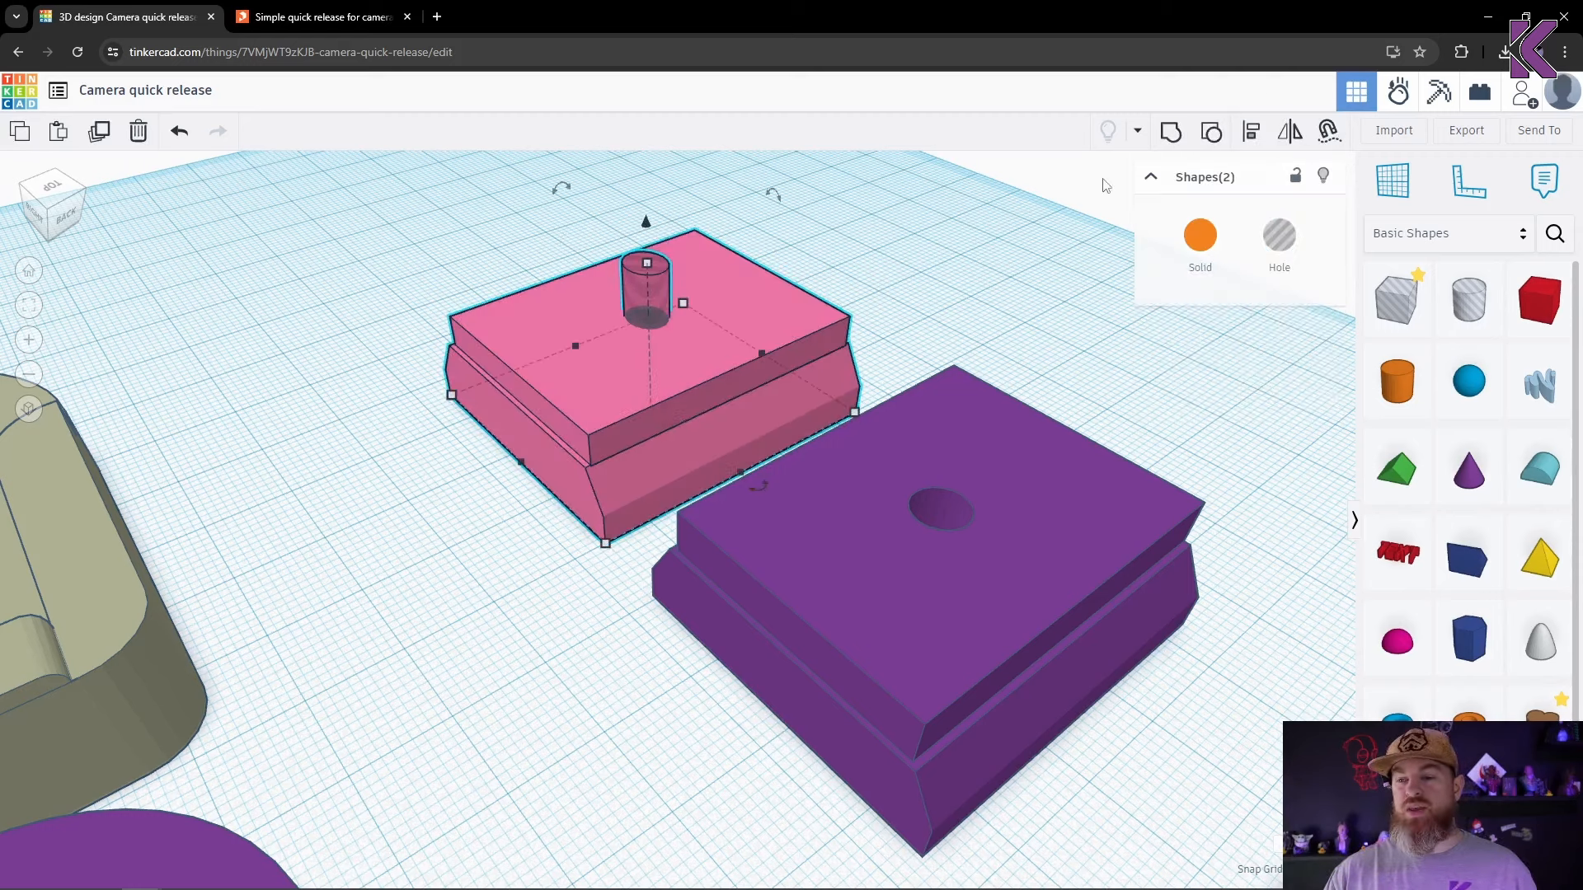
left_click(1171, 131)
left_click(856, 268)
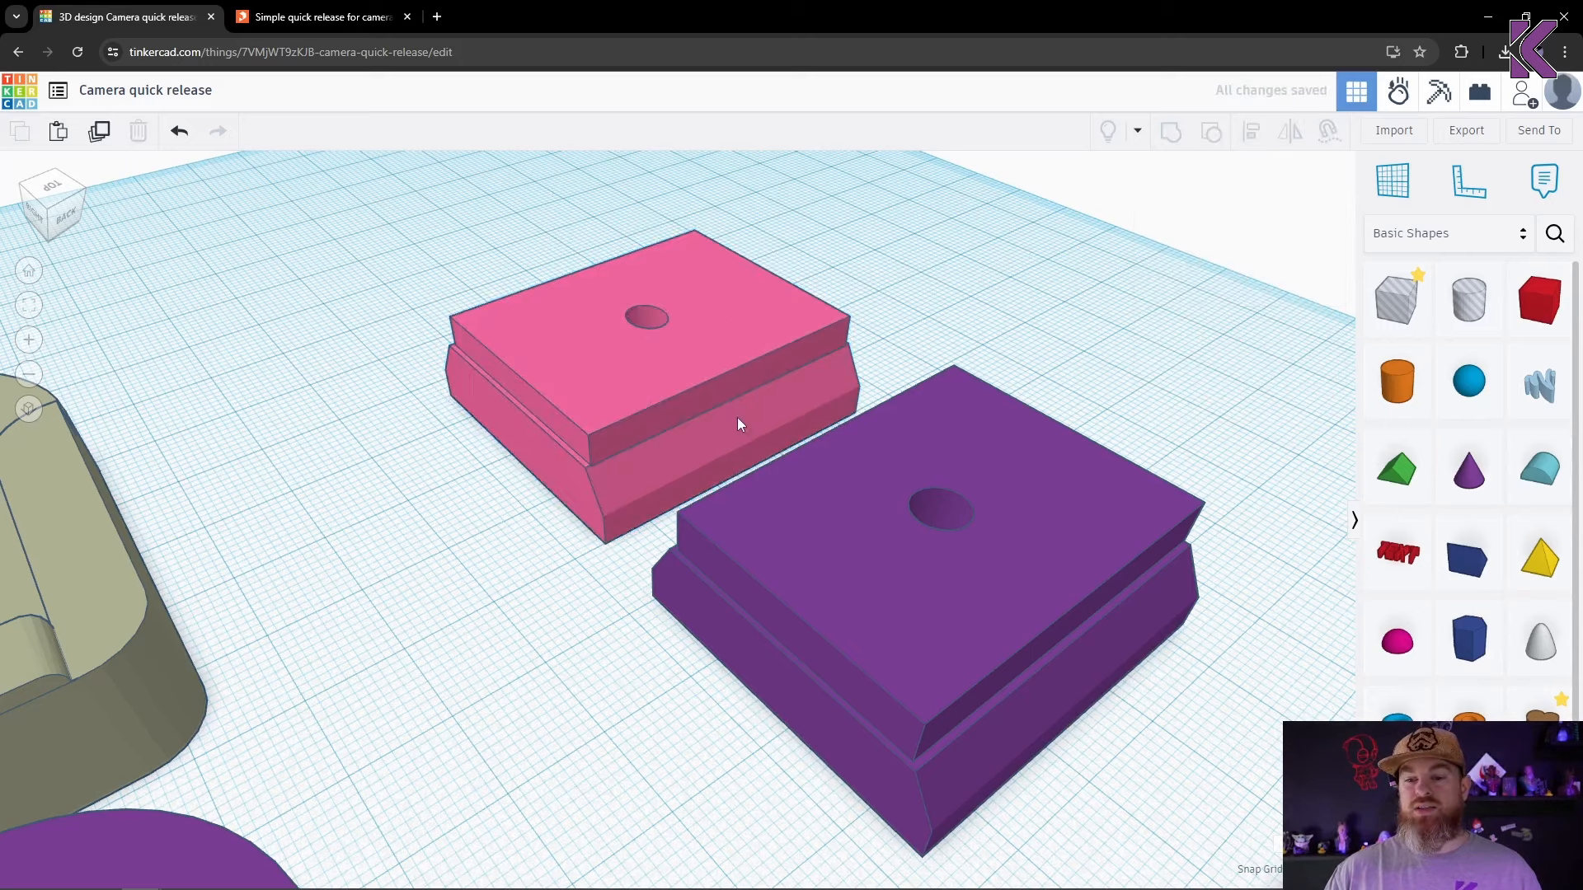
Step: Delete the pink stepped plate from the workplane
right_click_drag(737, 417, 652, 329)
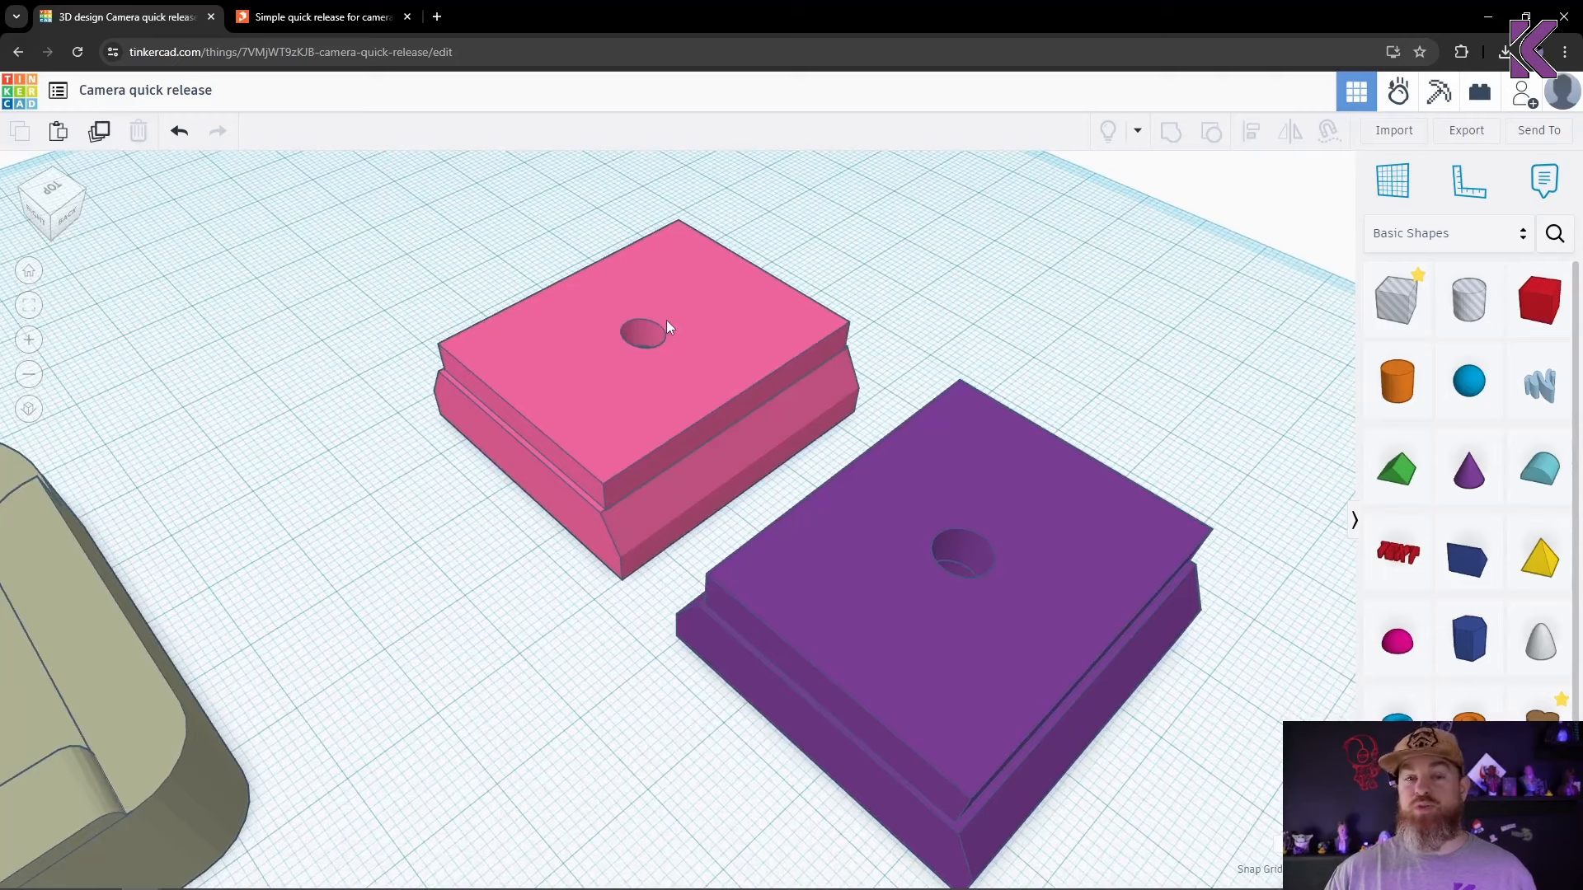
scroll(685, 379, "down", 3)
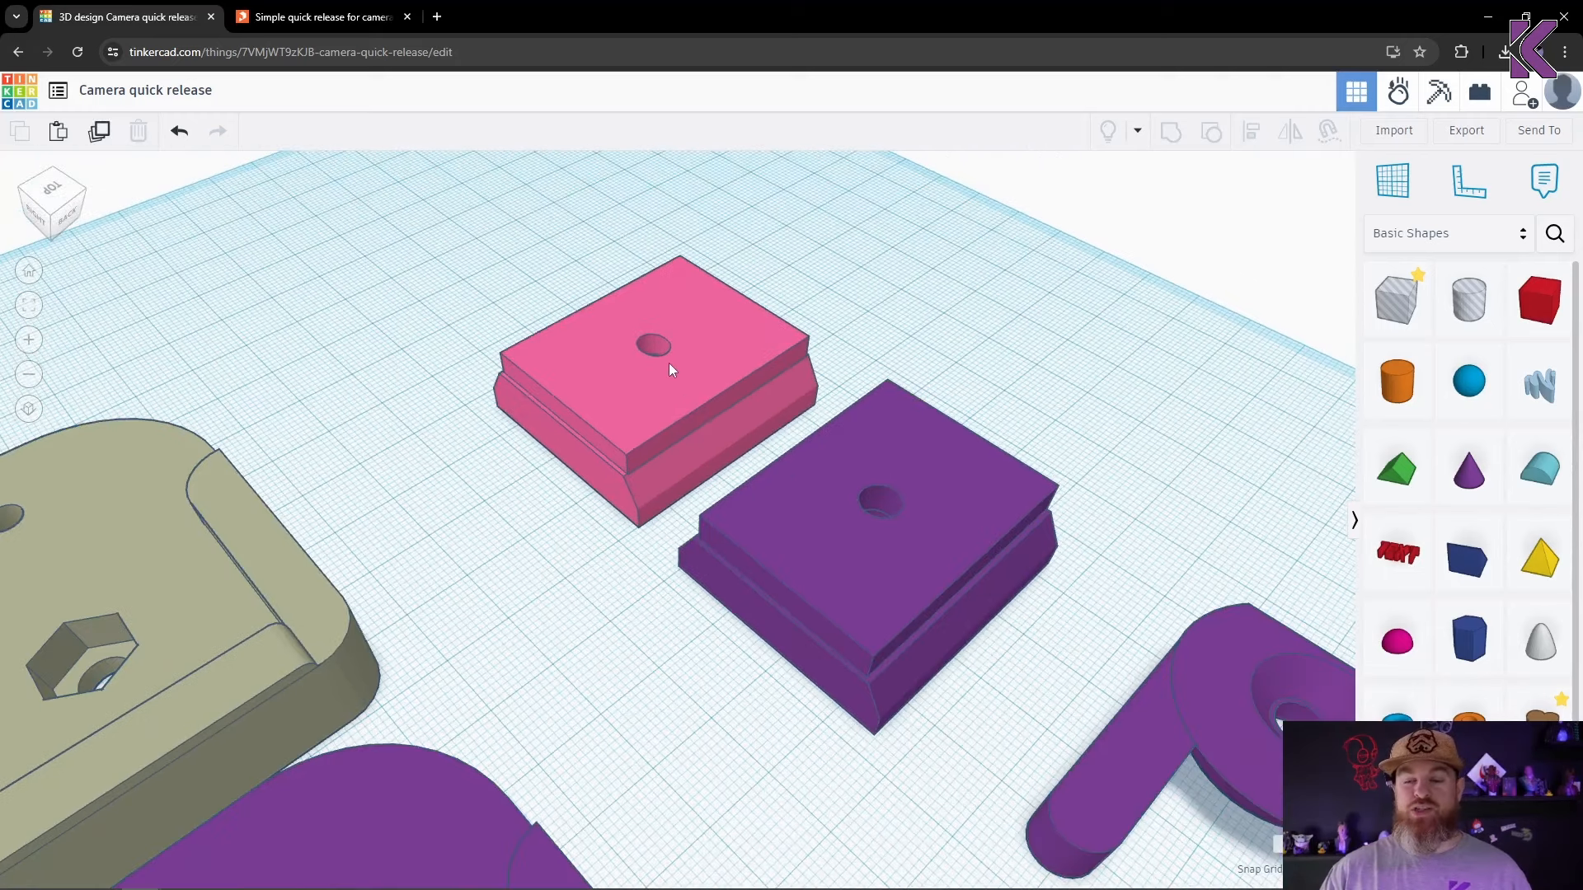
left_click(671, 368)
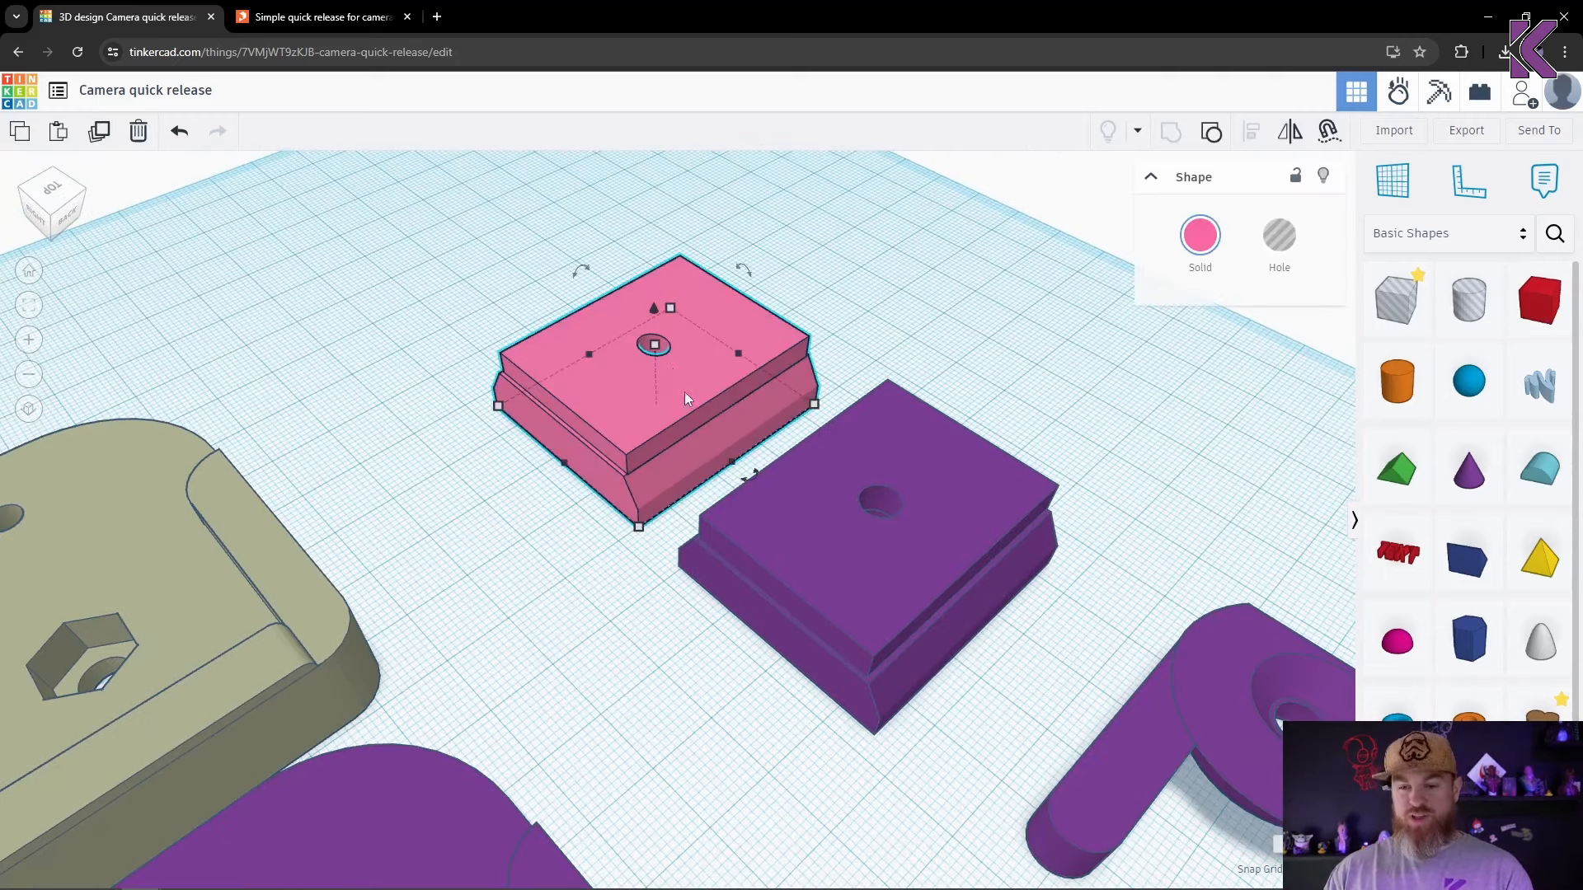
key("Delete")
middle_click_drag(806, 495, 1046, 236)
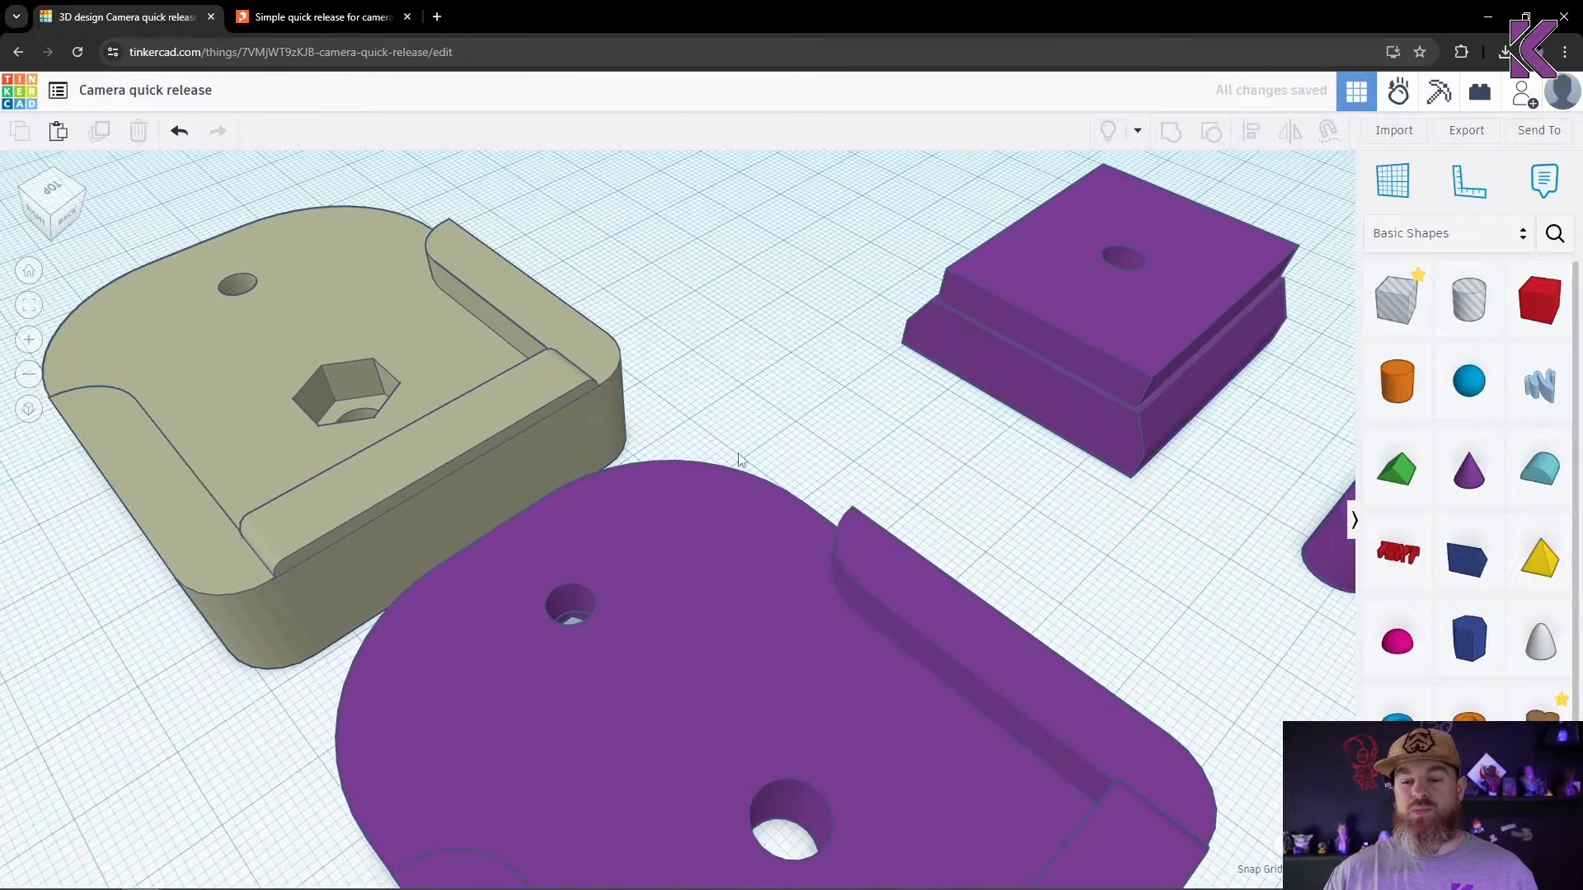
Step: Place a solid red box beside the purple block and a hole cylinder on the beige plate's recessed top face
scroll(707, 533, "down", 3)
middle_click_drag(724, 497, 773, 487)
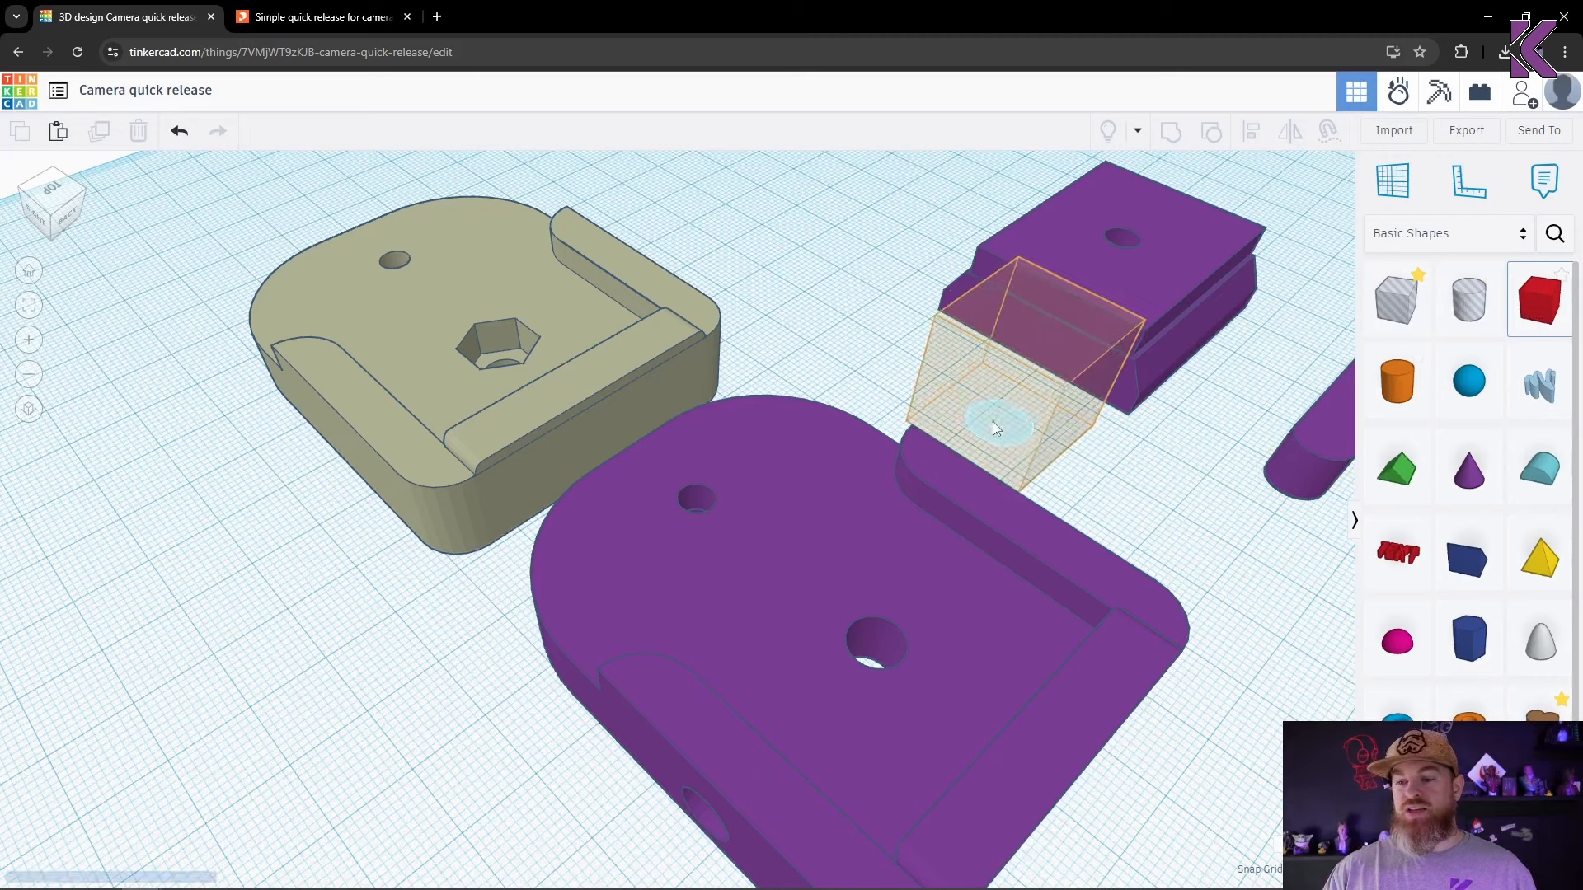
left_click(1002, 432)
left_click(1443, 313)
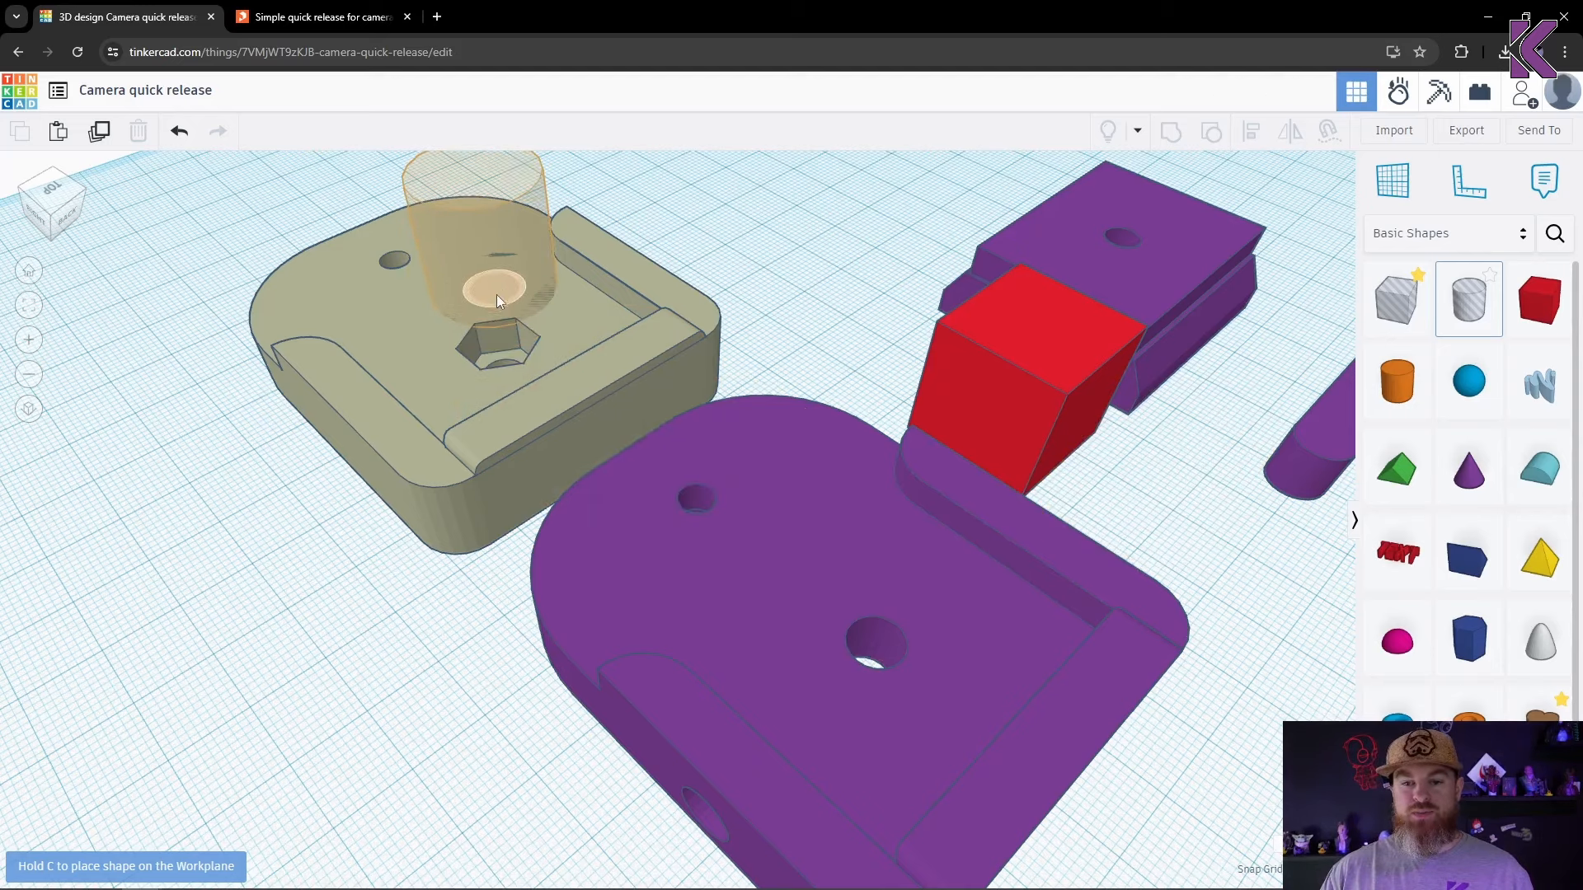
left_click(497, 294)
Step: Narrow the hole cylinder to fit inside the plate's hexagonal pocket, line it up with the pocket's round hole and lower it into the plate
scroll(577, 419, "up", 3)
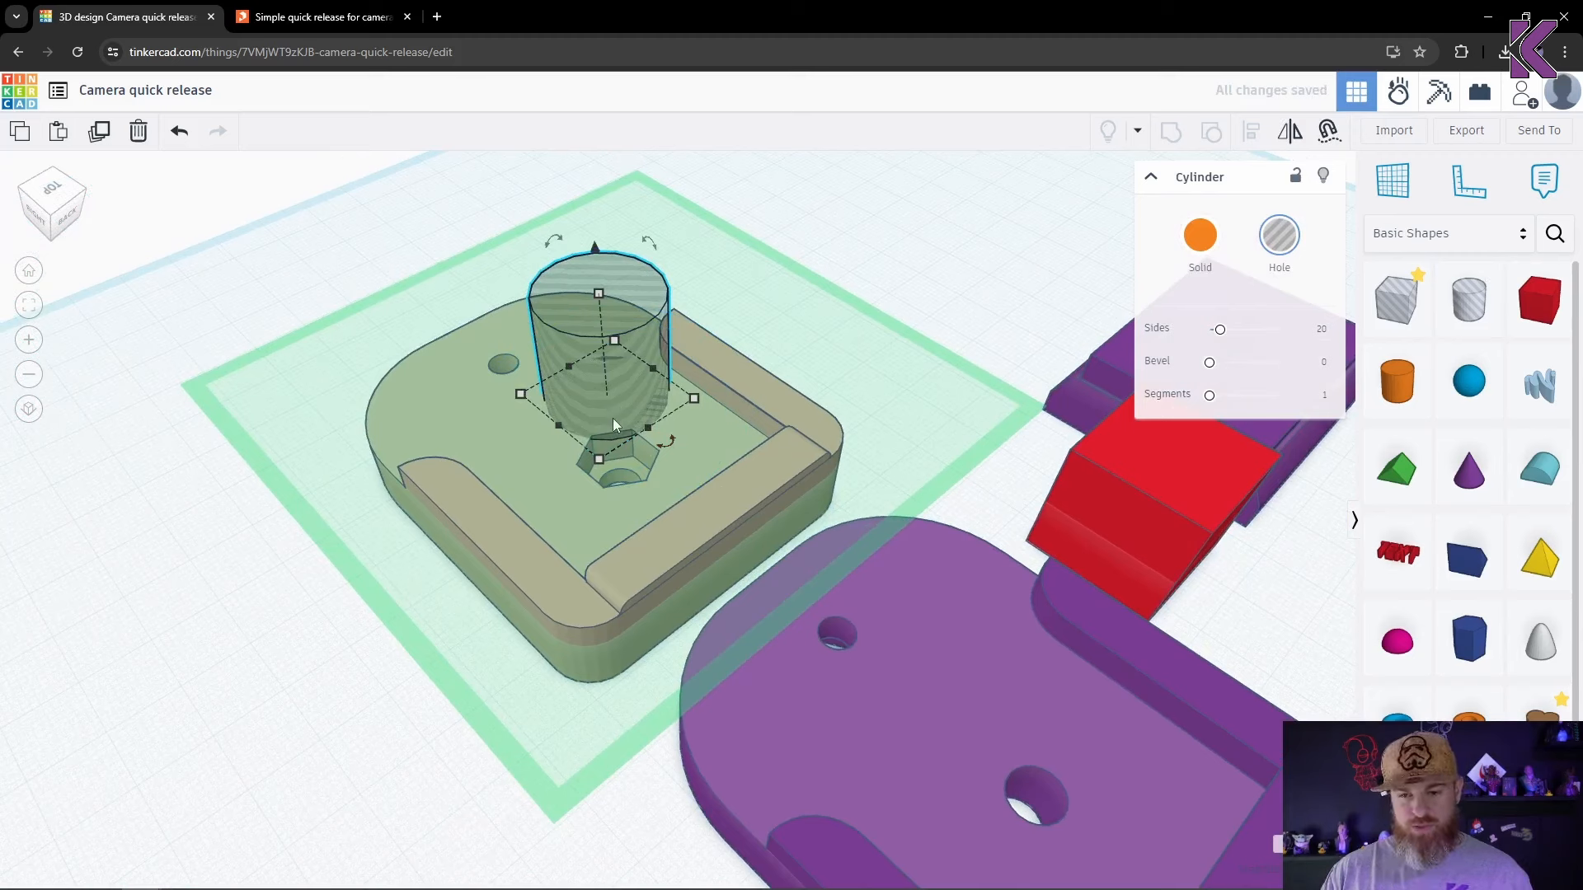
left_click_drag(612, 418, 625, 468)
key("Down")
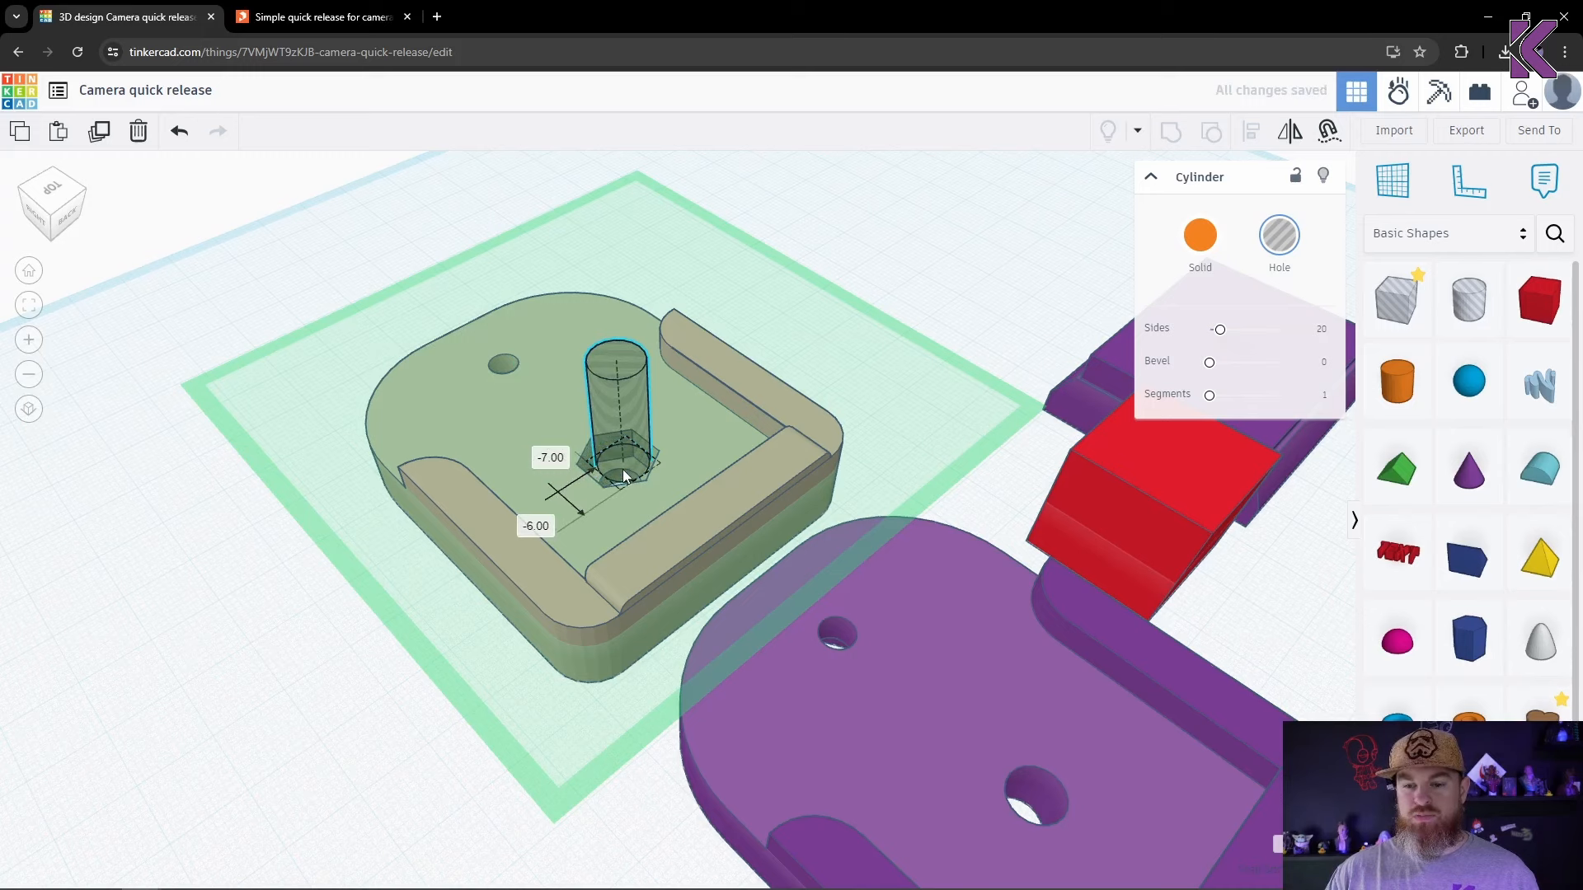
key("Up")
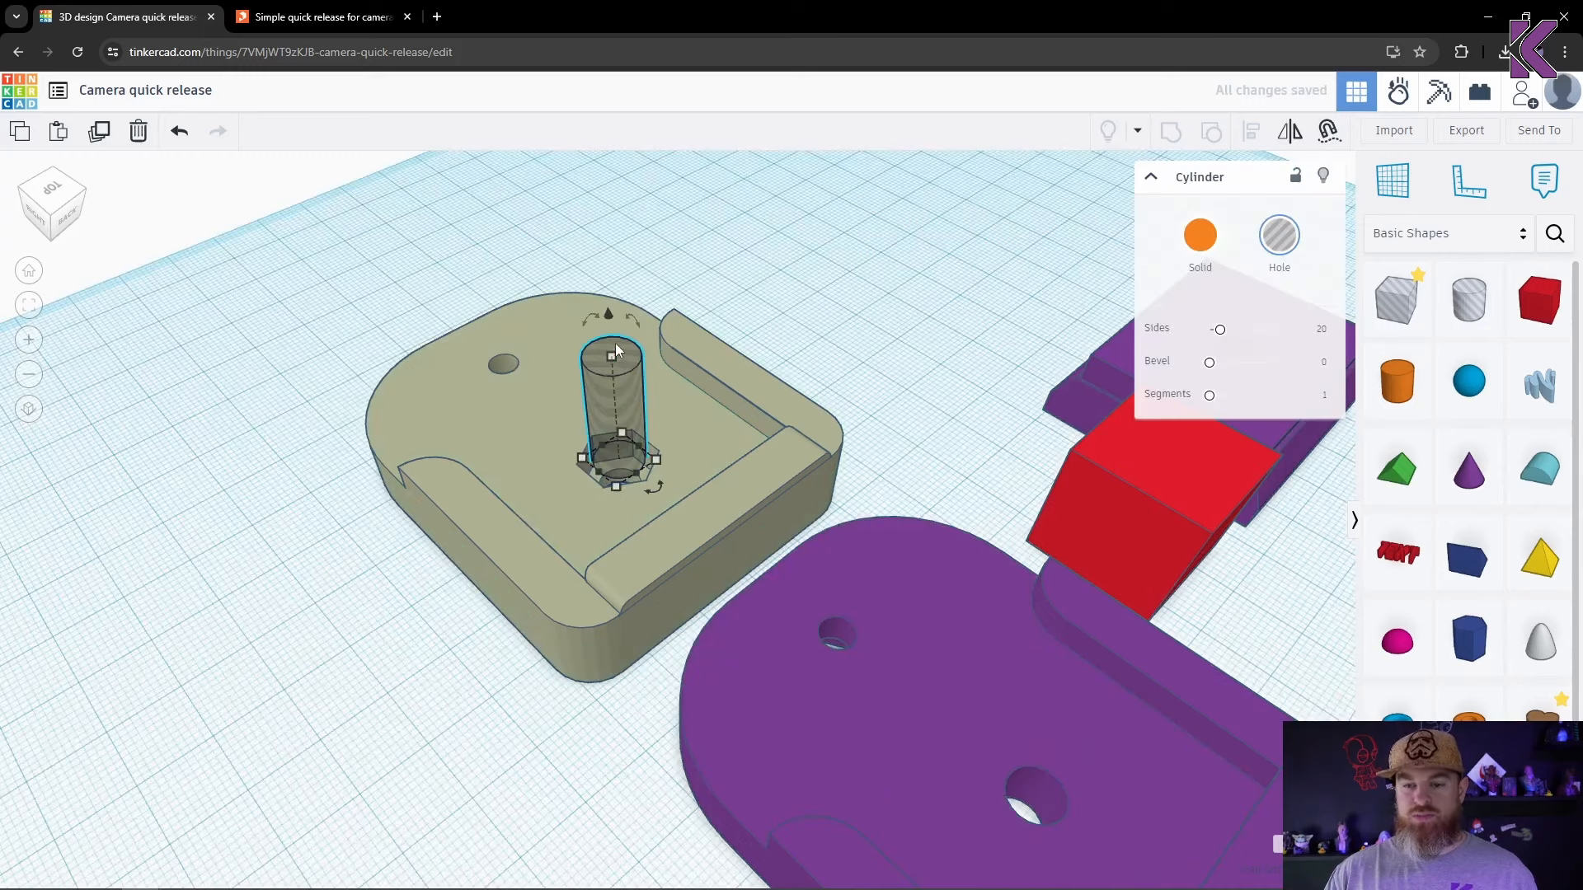
key("Down")
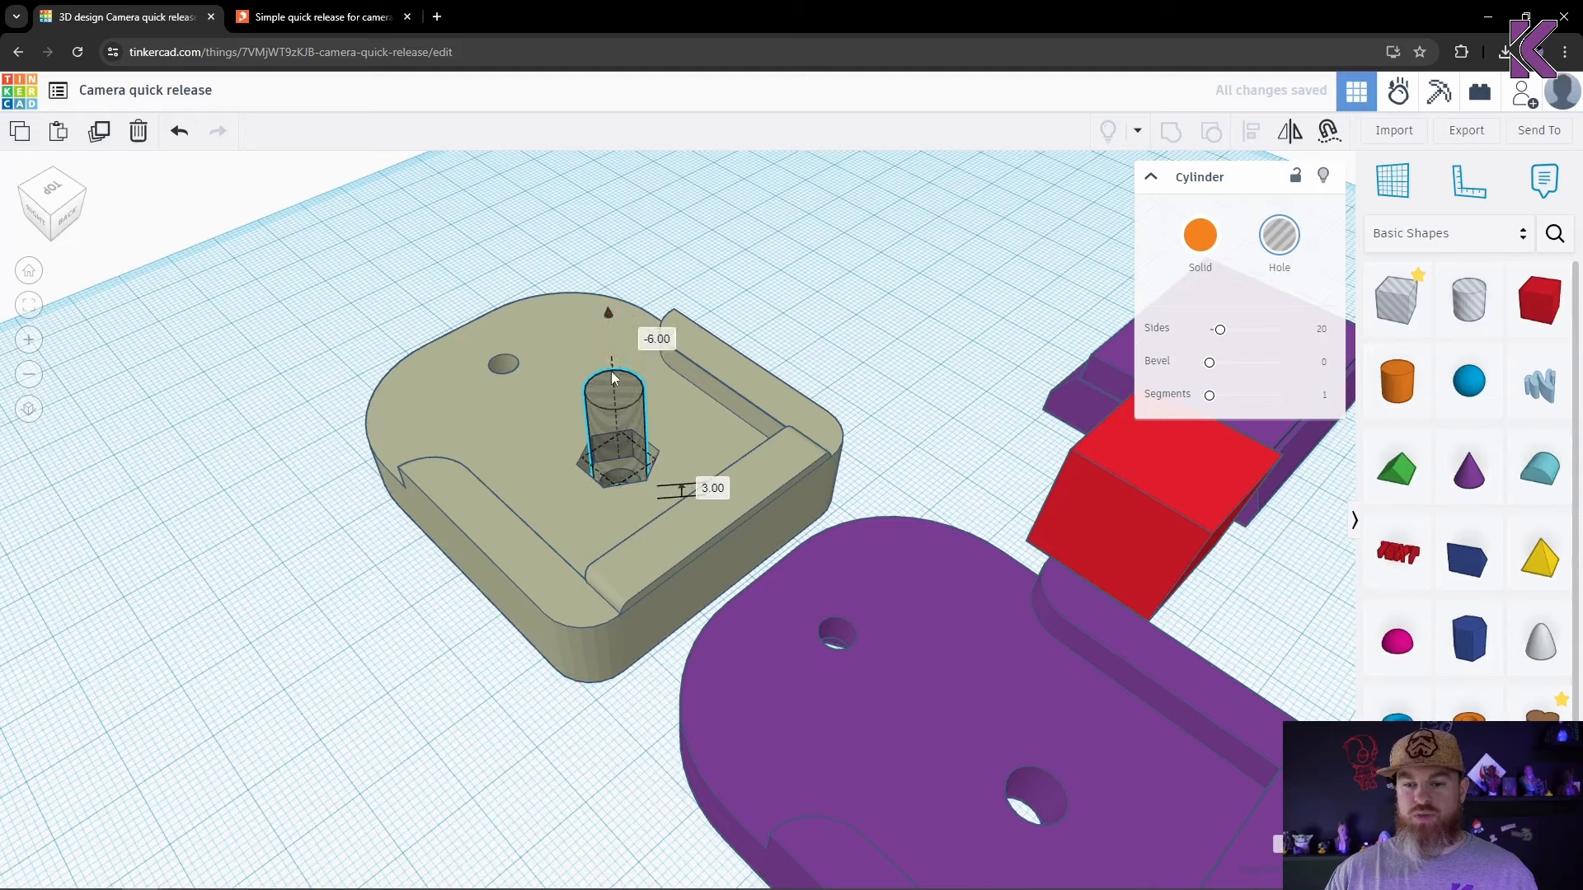
left_click_drag(611, 372, 612, 387)
left_click(877, 305)
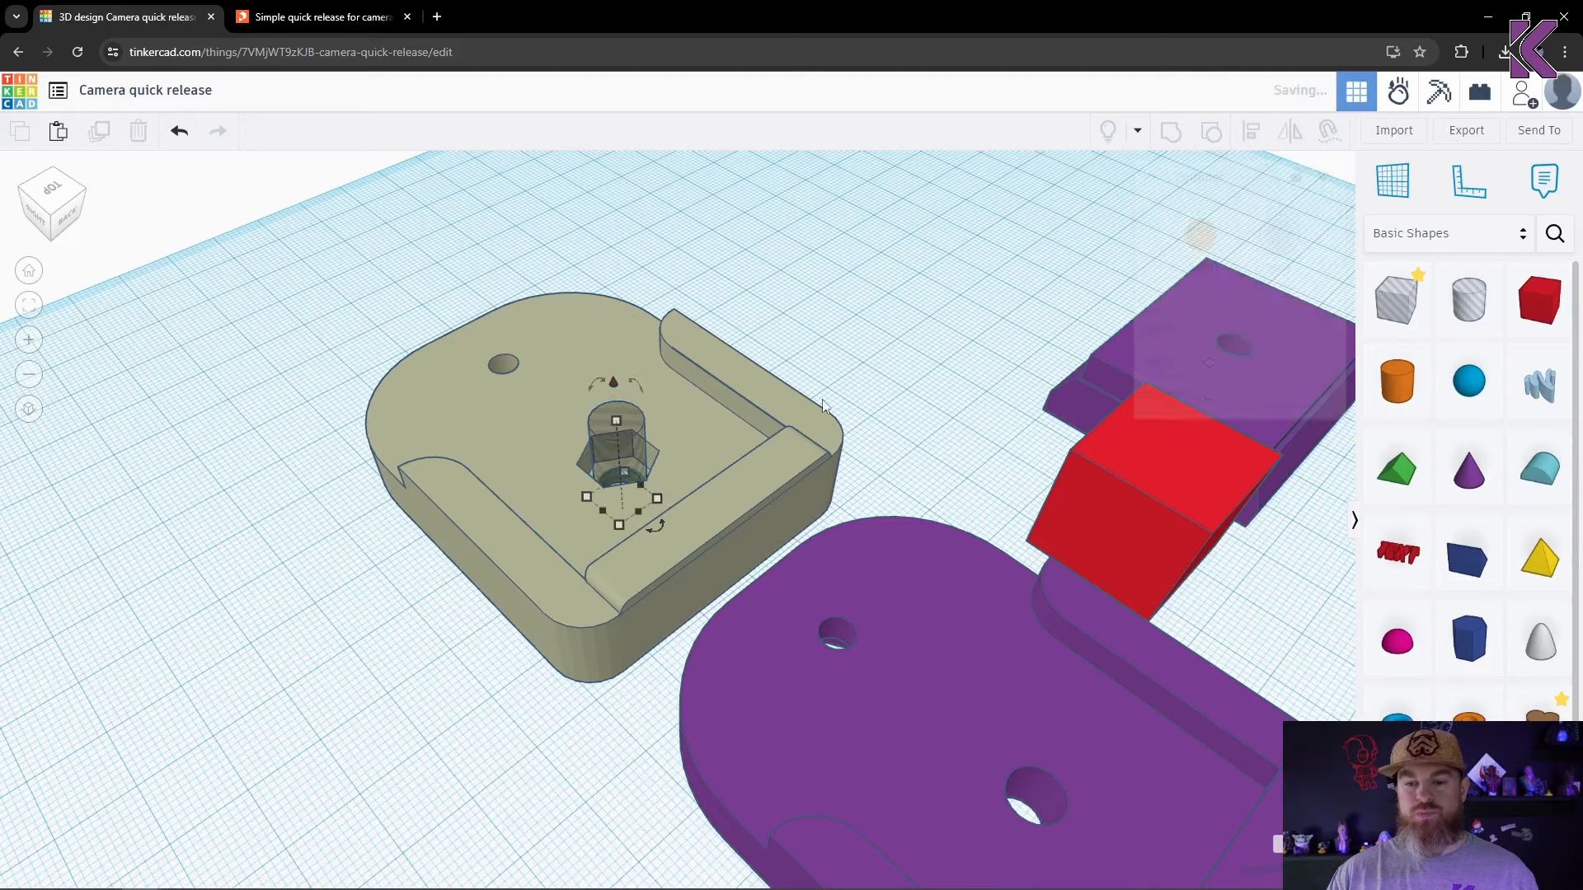
Step: Move the red box over the beige plate's hexagonal pocket and lower it until its top is flush with the recessed face
mouse_move(852, 379)
right_mouse_down()
mouse_move(893, 248)
mouse_move(880, 203)
mouse_move(890, 314)
mouse_move(873, 372)
right_mouse_up()
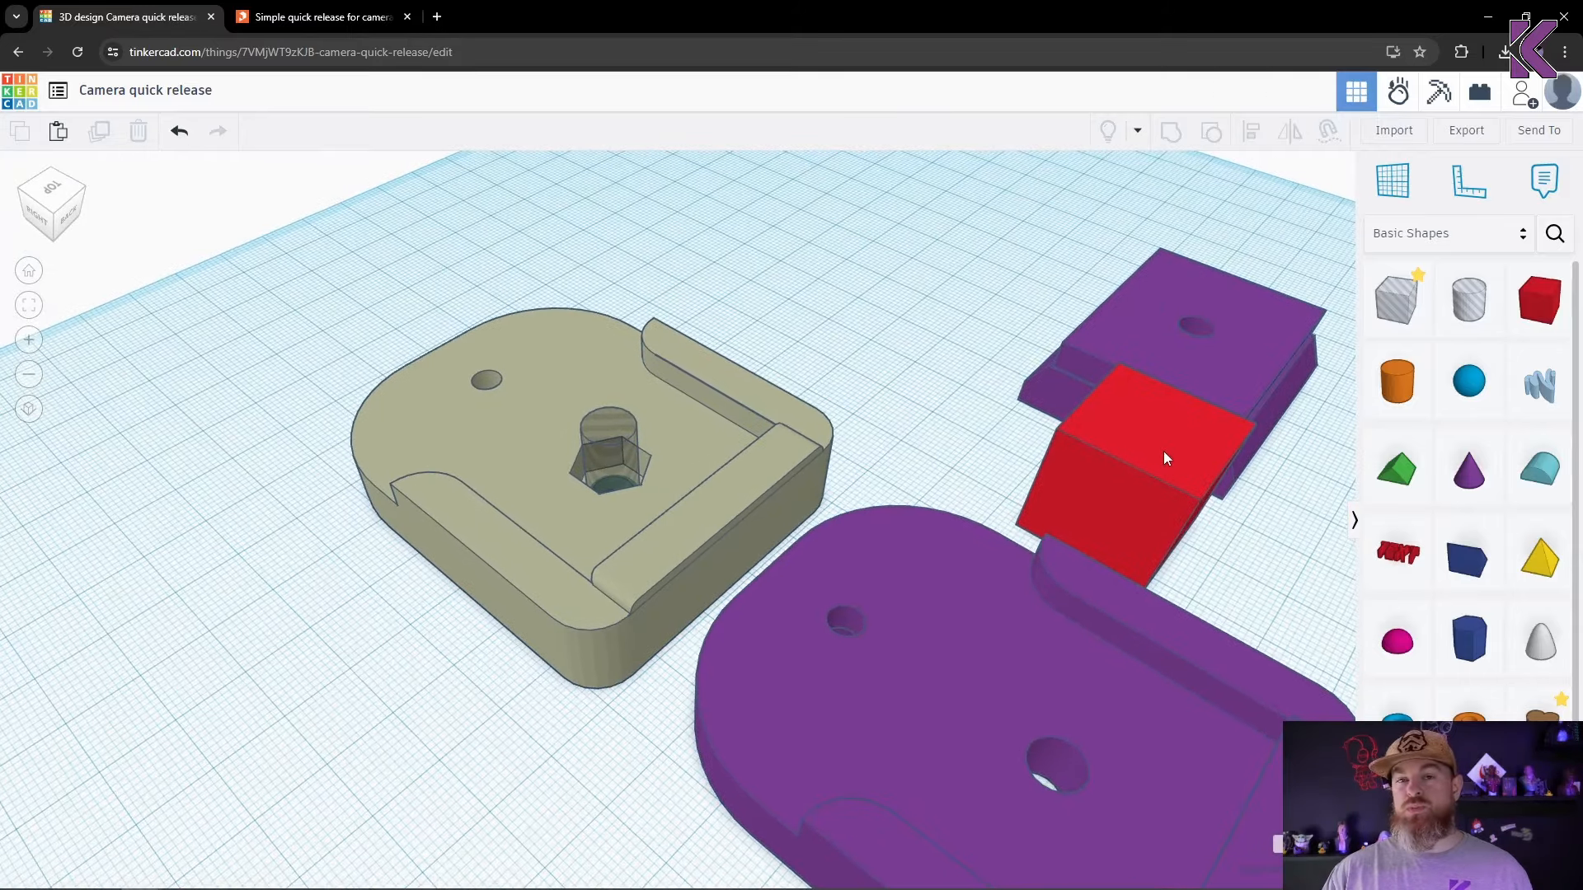
left_click_drag(1165, 458, 605, 418)
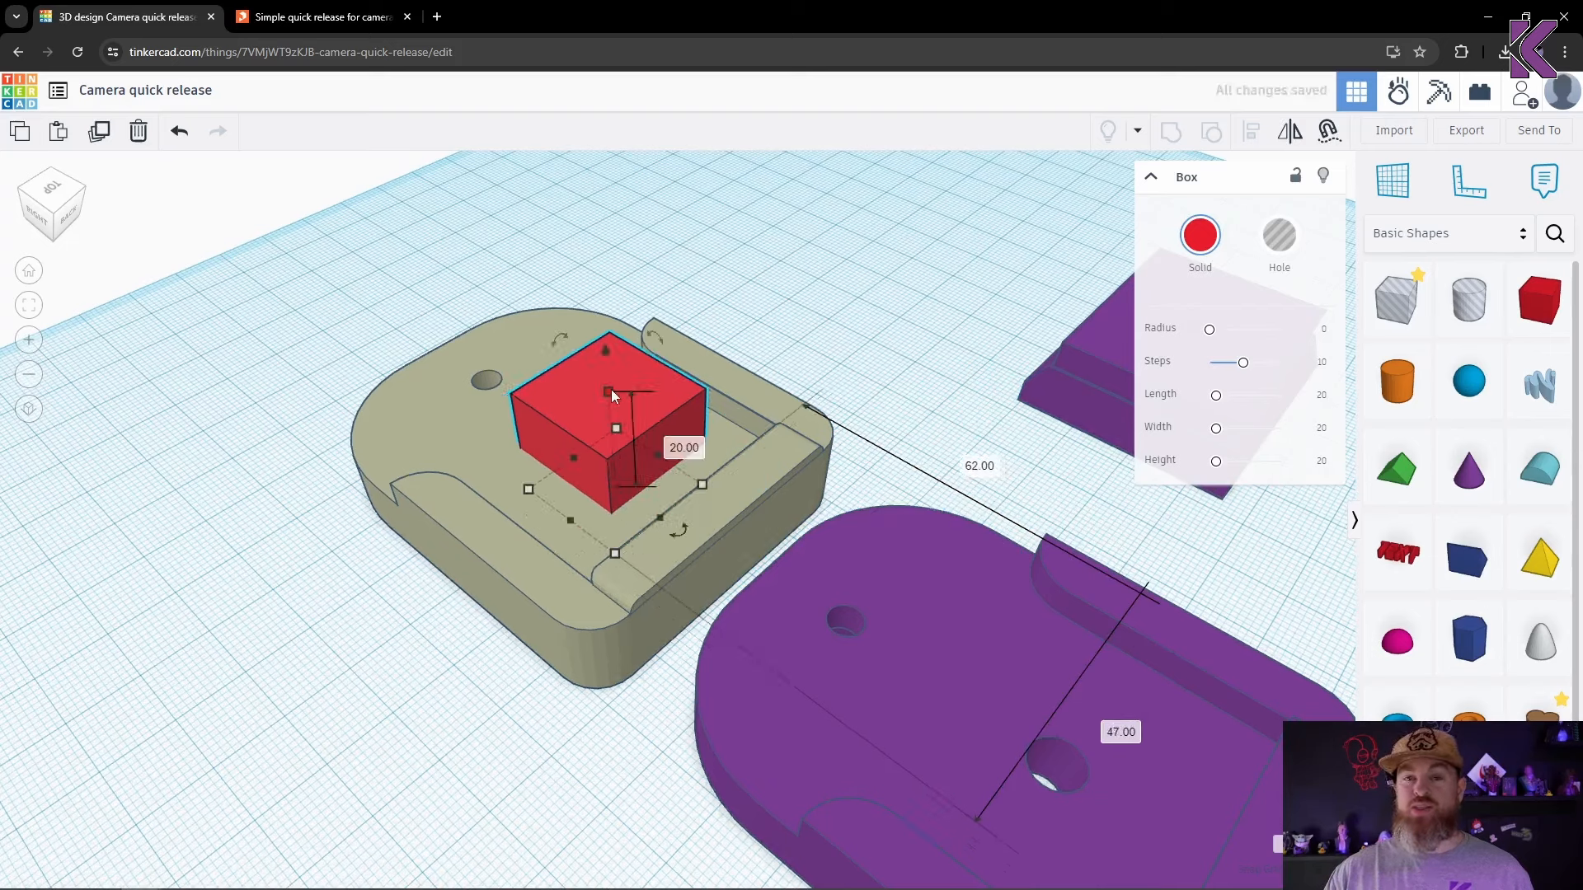
left_click_drag(611, 390, 613, 446)
left_click(847, 311)
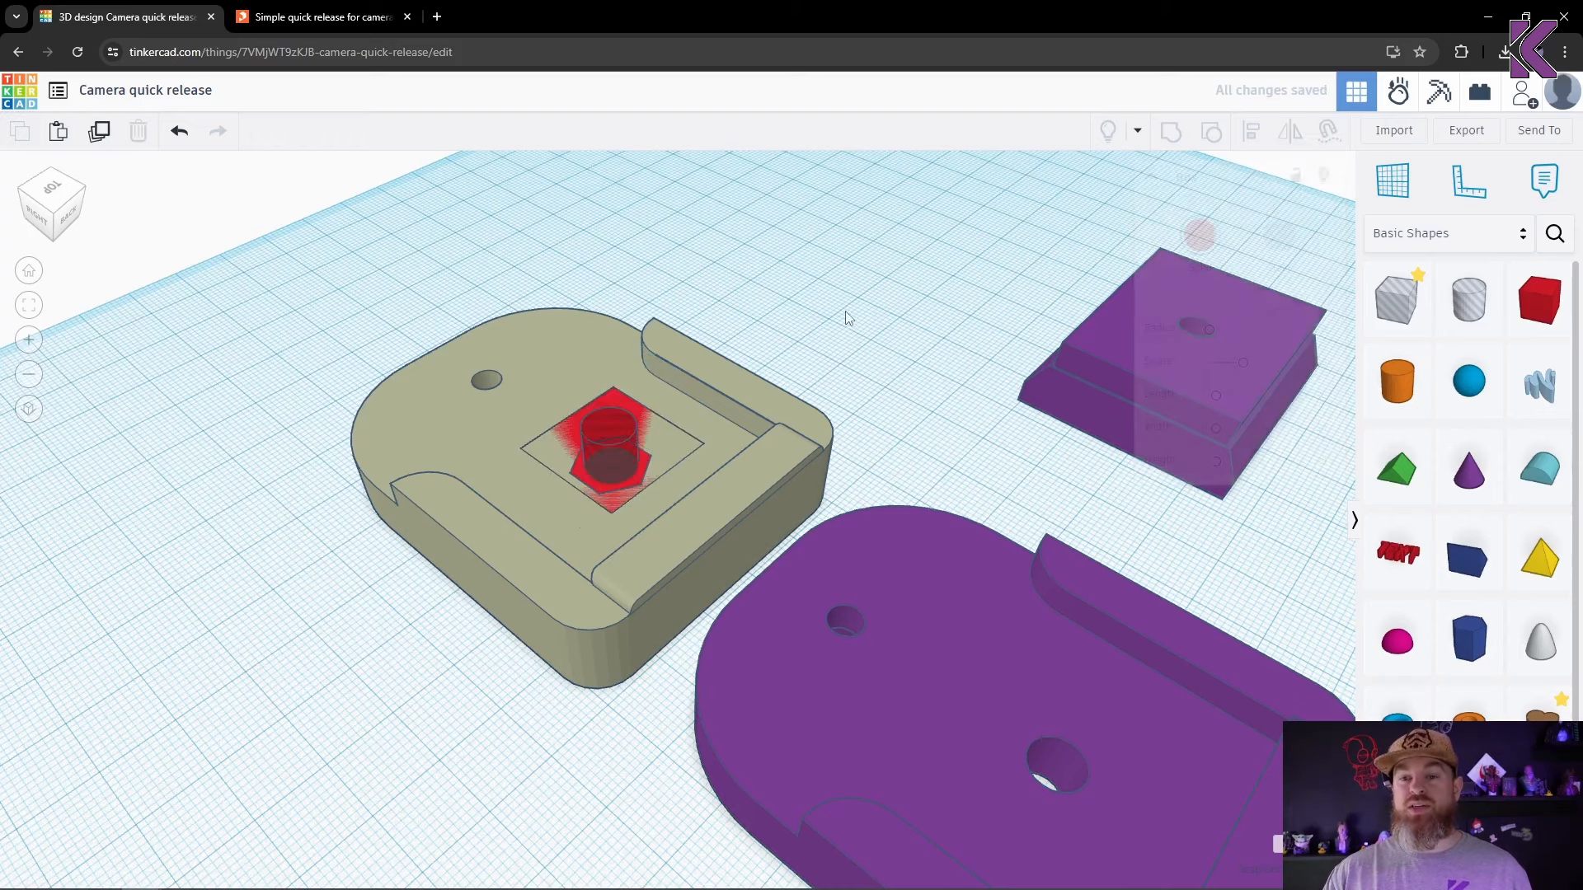
Step: Group the red box with the beige plate to fill the hexagonal pocket, leaving the hole cylinder separate
left_click_drag(782, 328, 671, 468)
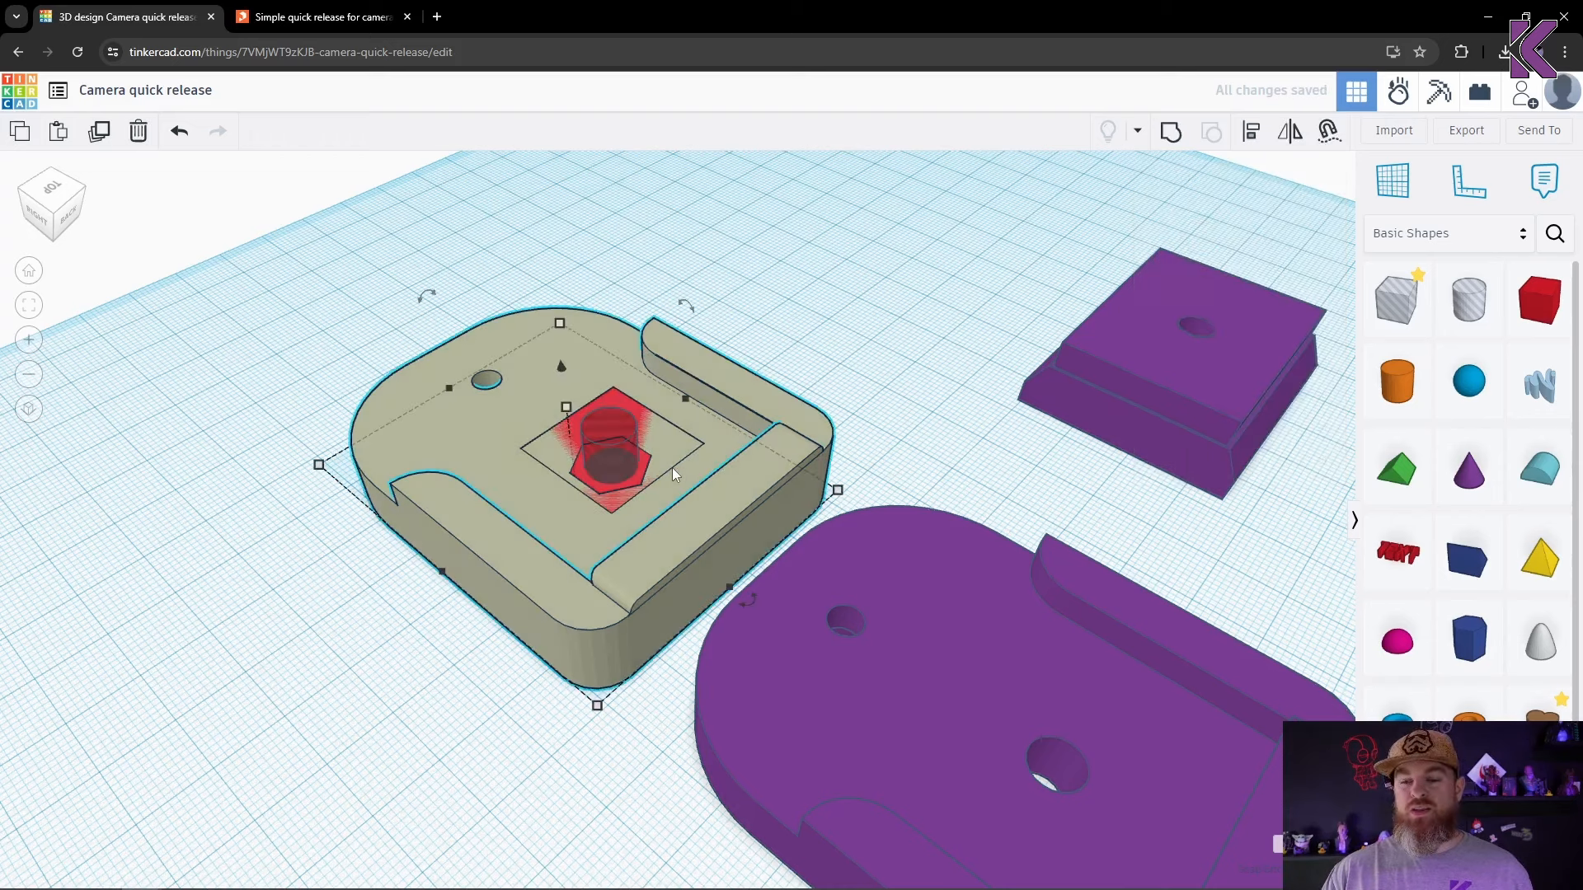
left_click(741, 344)
left_click(615, 394)
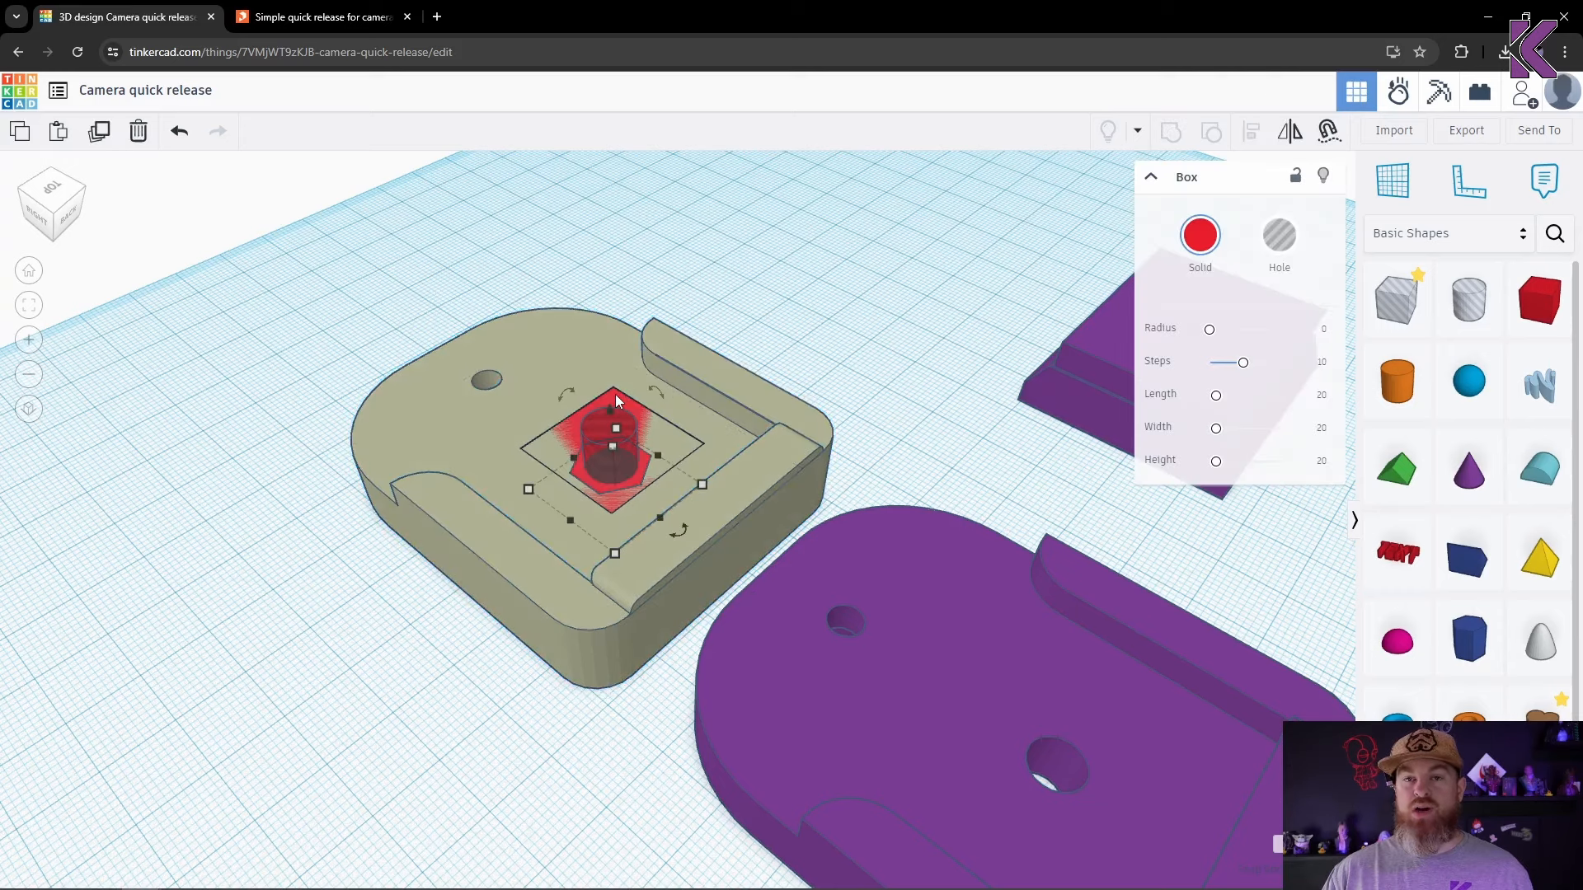
left_click(713, 402, "shift")
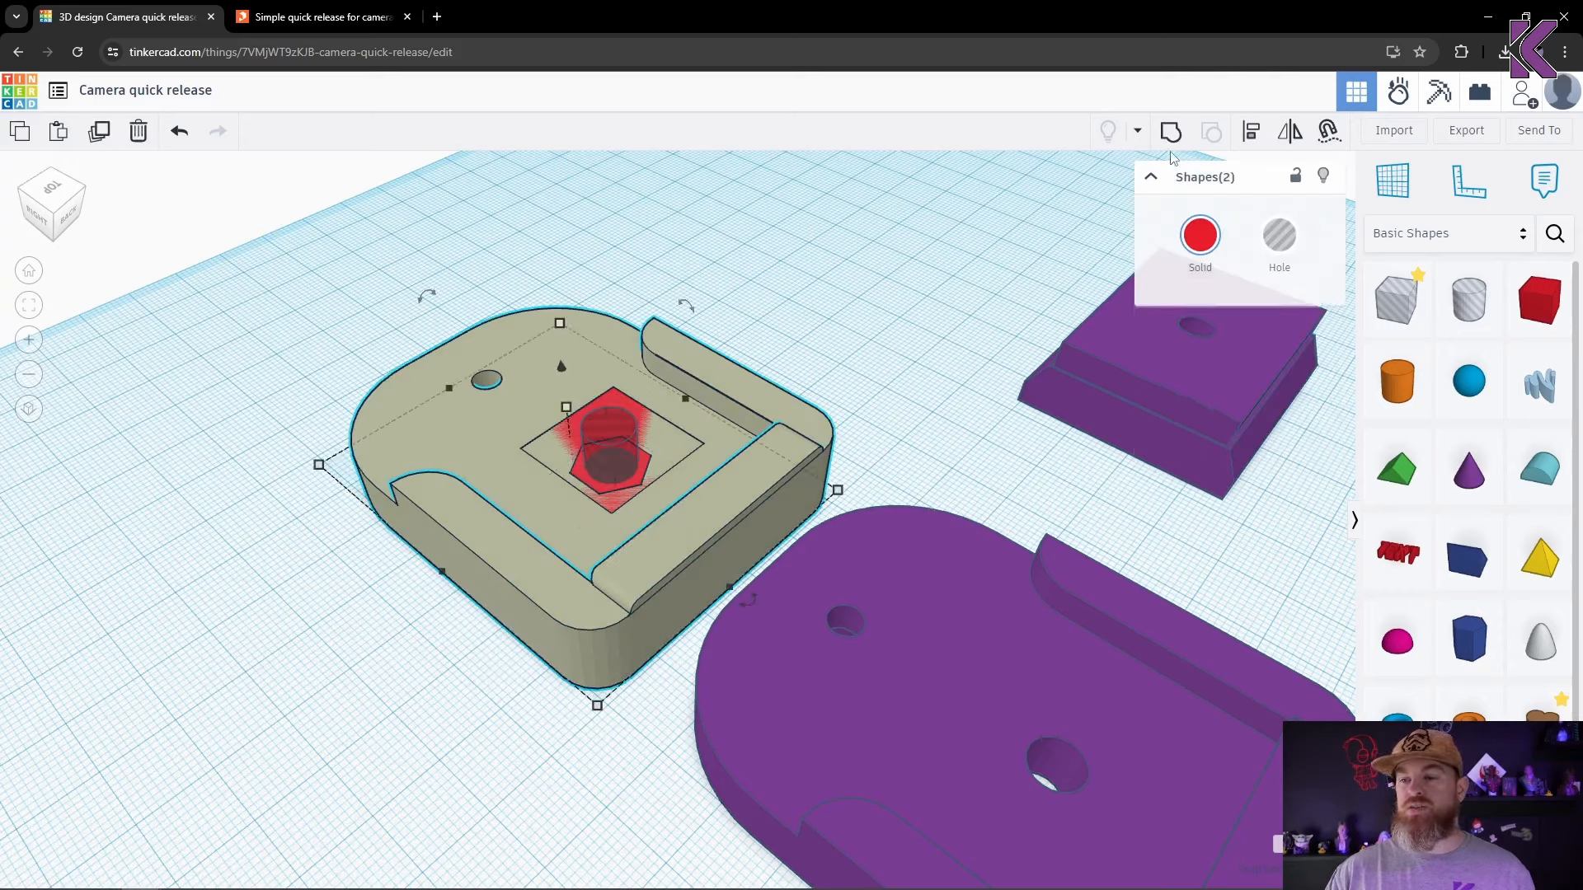
left_click(1170, 132)
left_click(783, 319)
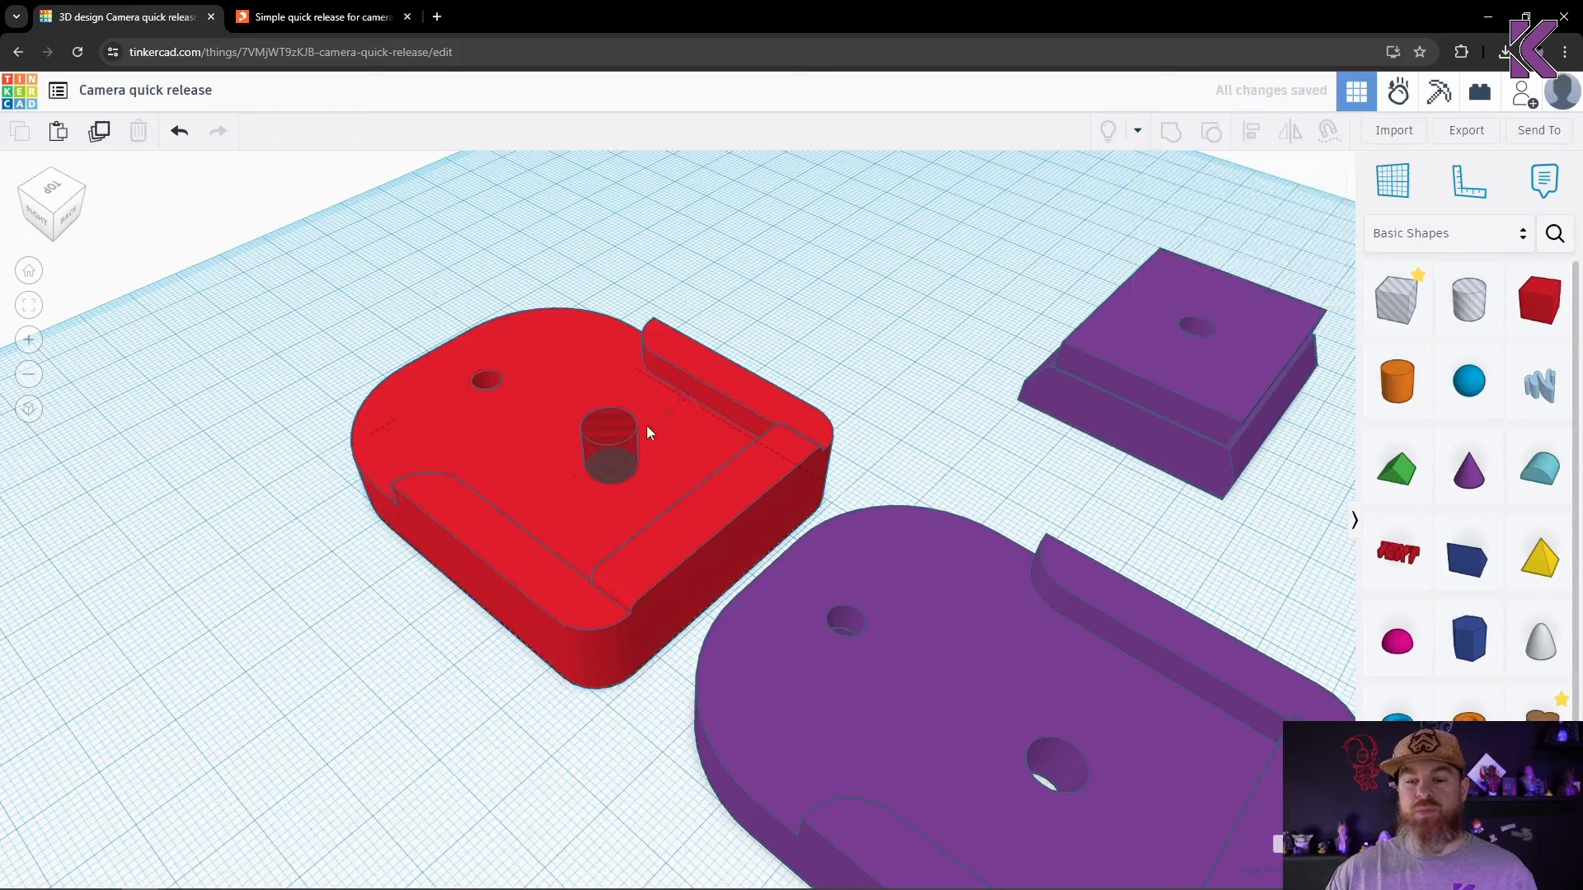
Step: Group the hole cylinder with the filled red plate to cut a plain round screw hole through it
left_click(613, 449)
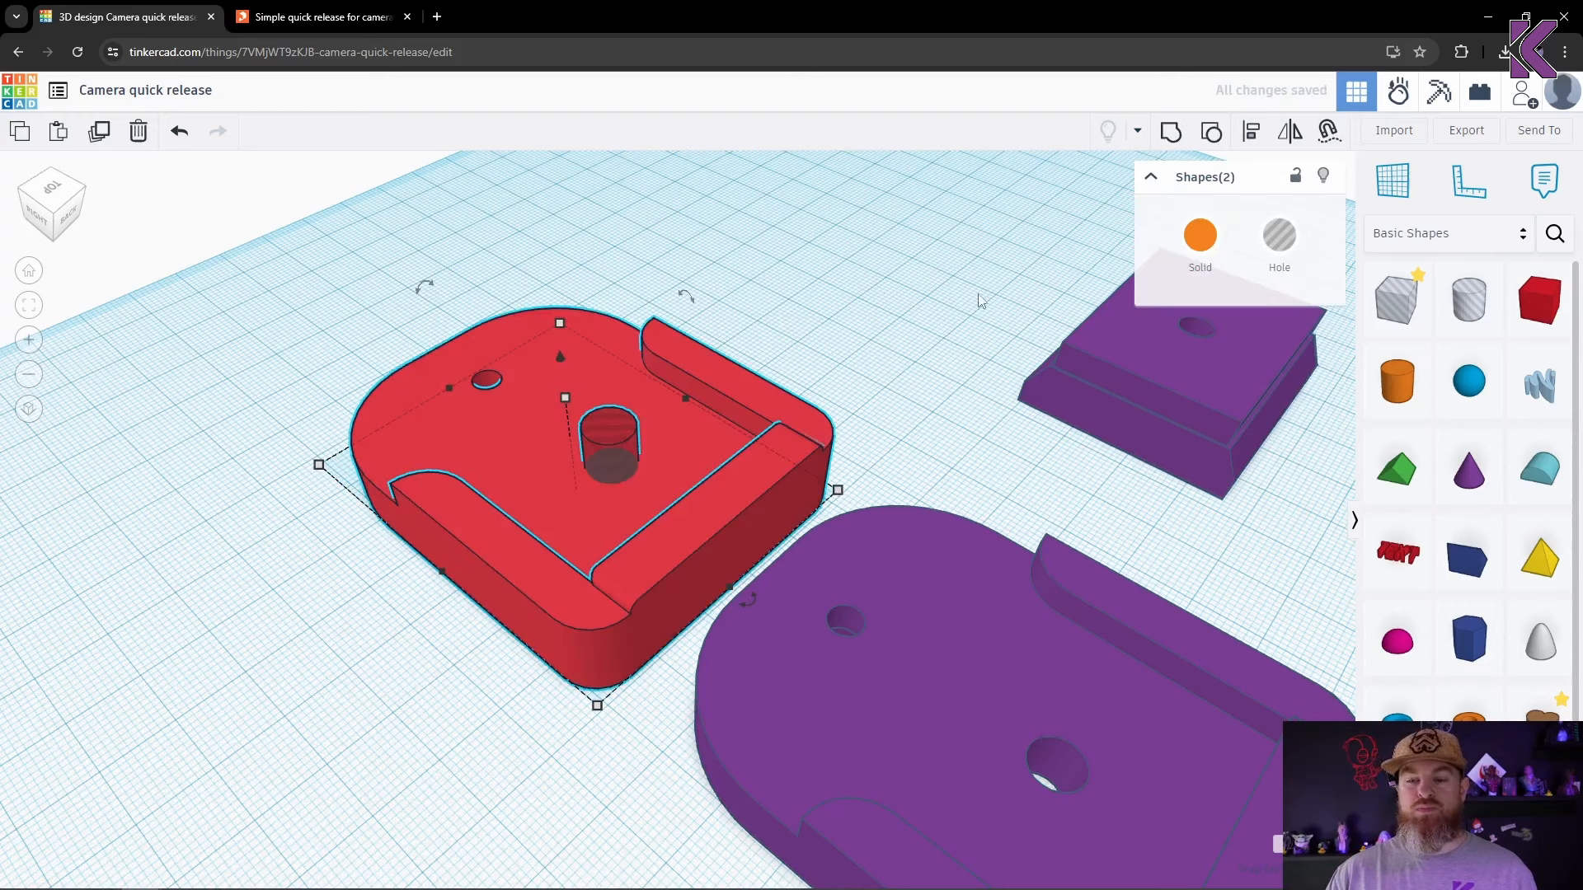
left_click(1172, 136)
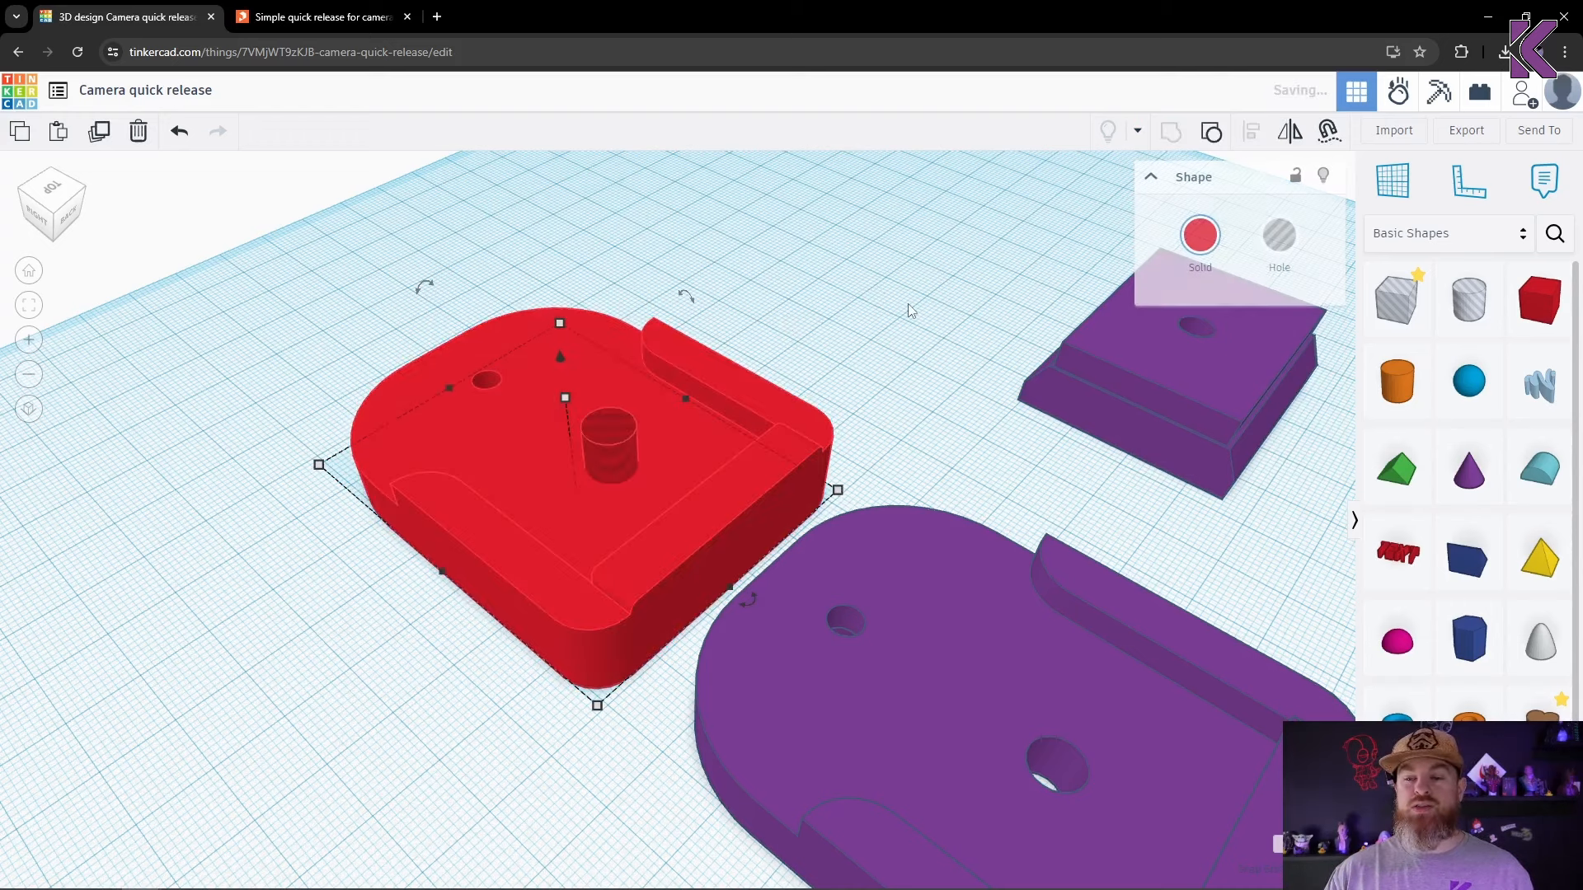
left_click(772, 544)
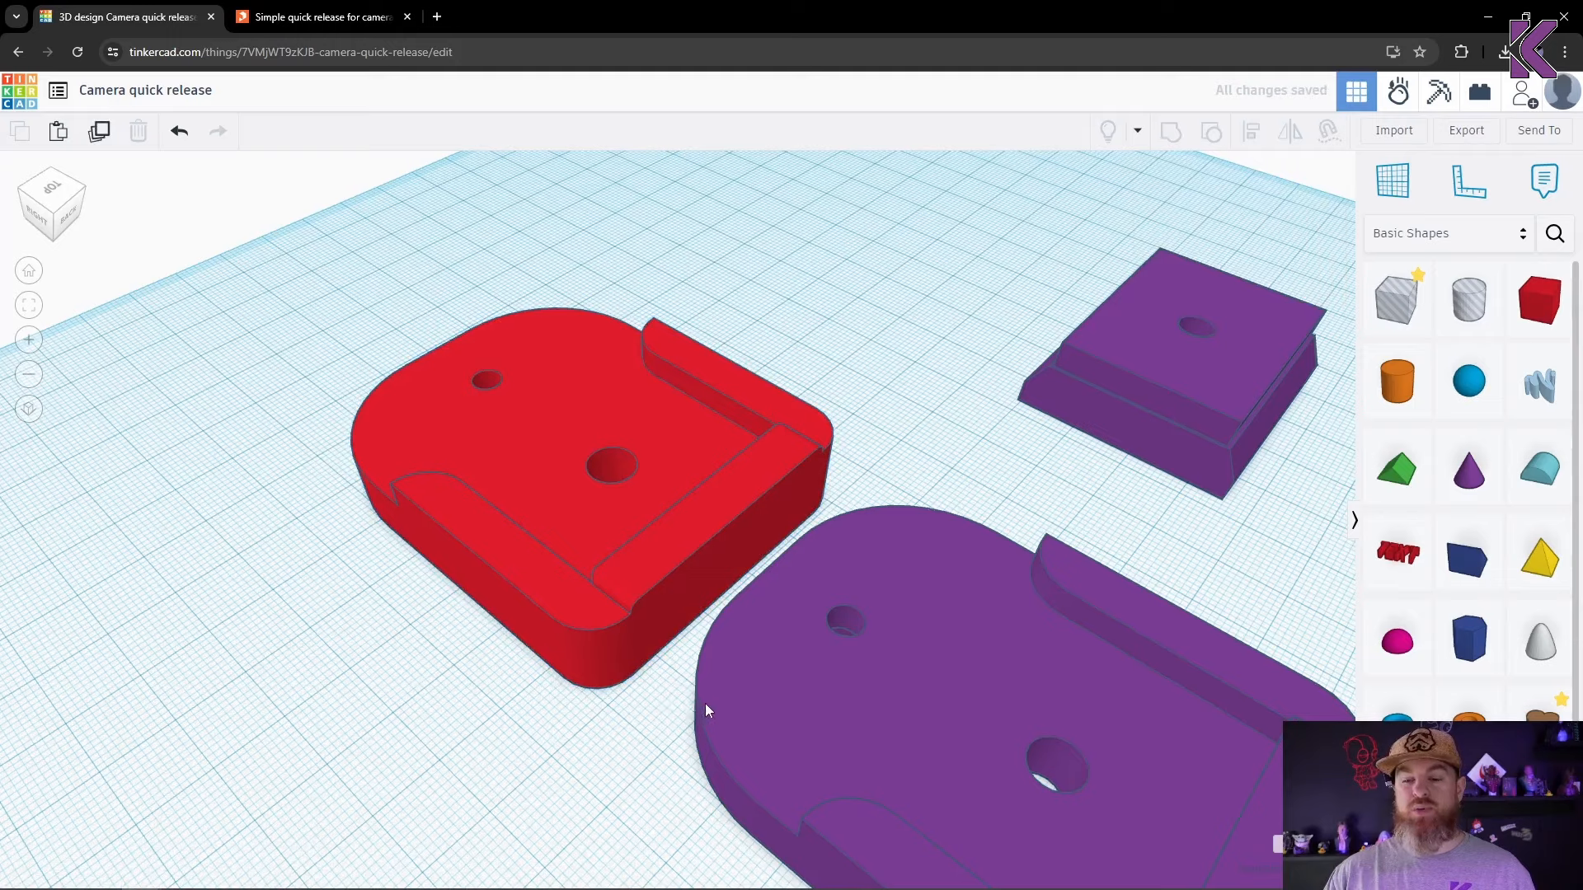
right_click_drag(705, 704, 727, 623)
right_click_drag(692, 560, 871, 515)
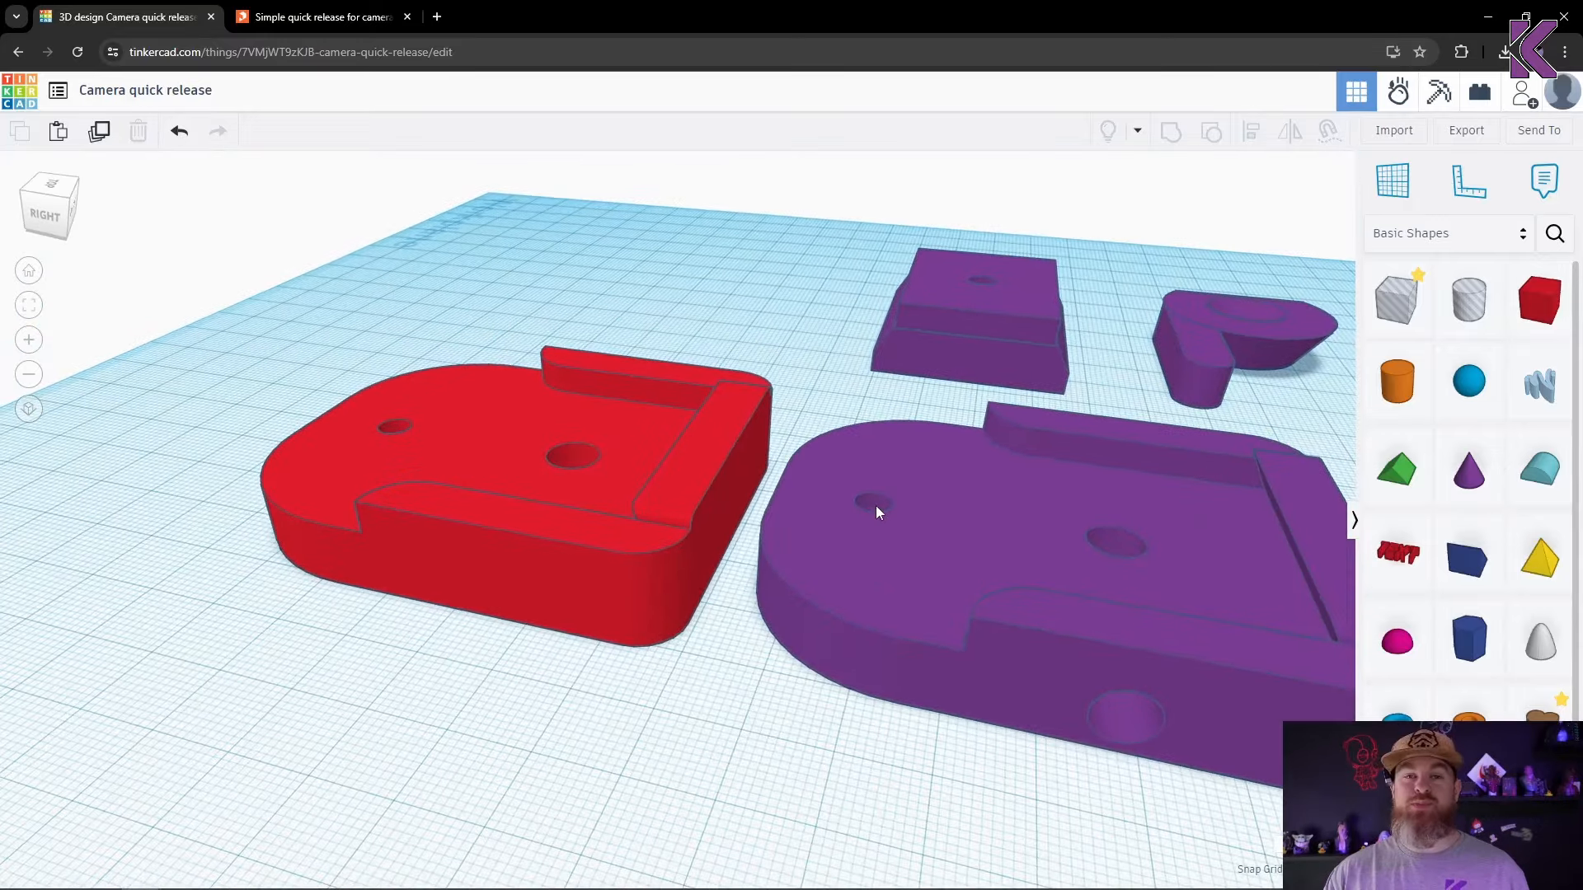